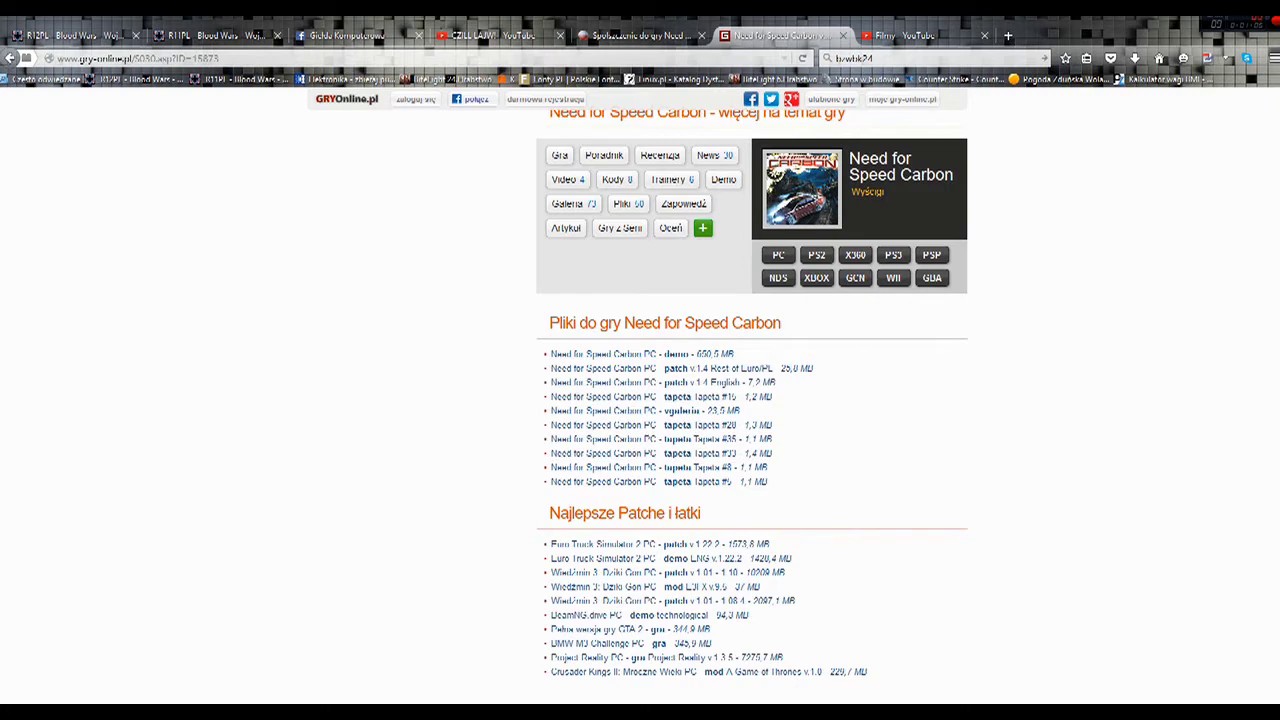
# View the vgaleria and Tapeta #28 pages from the Need for Speed Carbon file list, returning to the list after each.
pyautogui.click(640, 410)
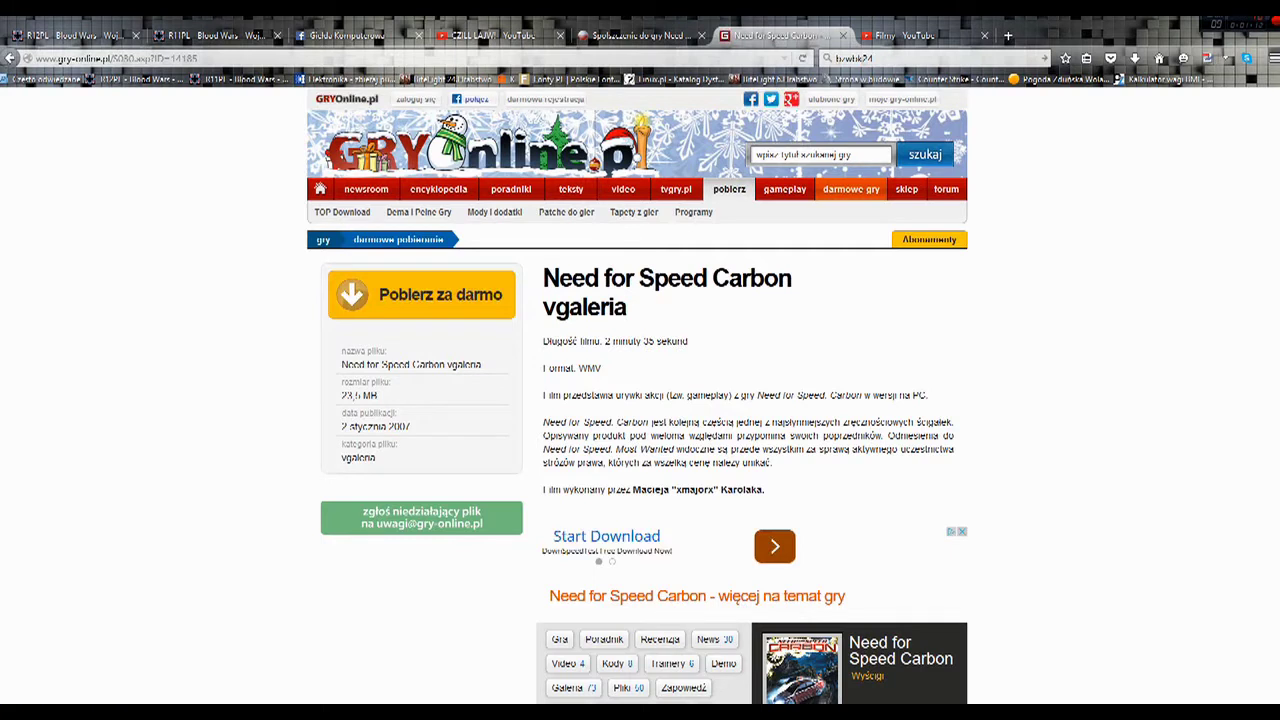
pyautogui.hotkey('alt', 'Left')
pyautogui.hotkey('alt', 'Left')
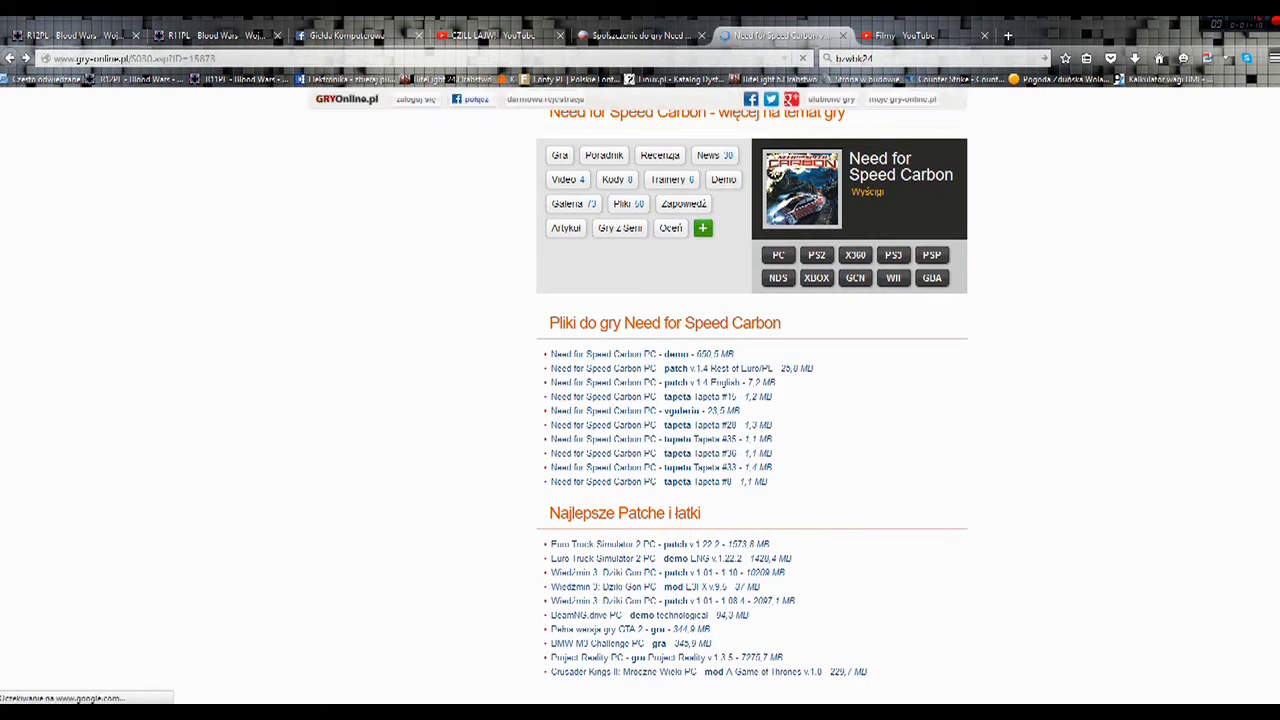
pyautogui.click(660, 425)
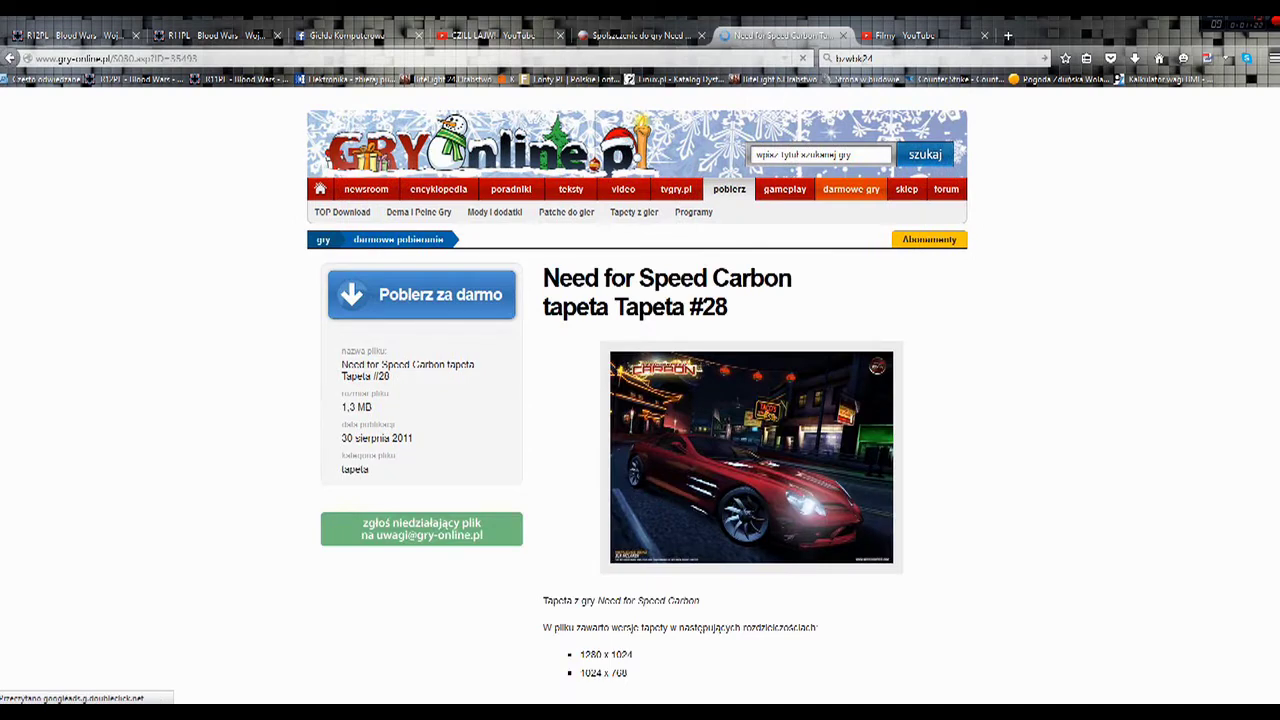
pyautogui.click(11, 58)
pyautogui.hotkey('alt', 'Left')
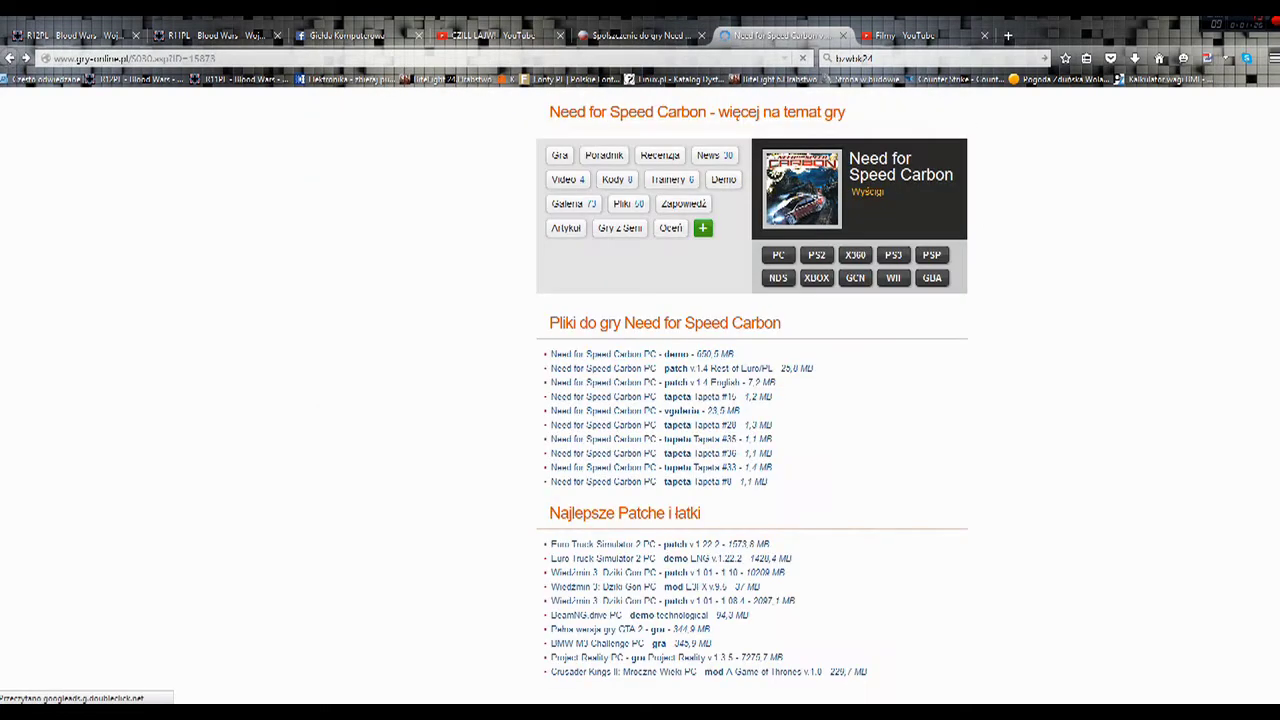
# Open the Need for Speed Carbon Tapeta #8 page and request its free download.
pyautogui.hotkey('alt', 'Left')
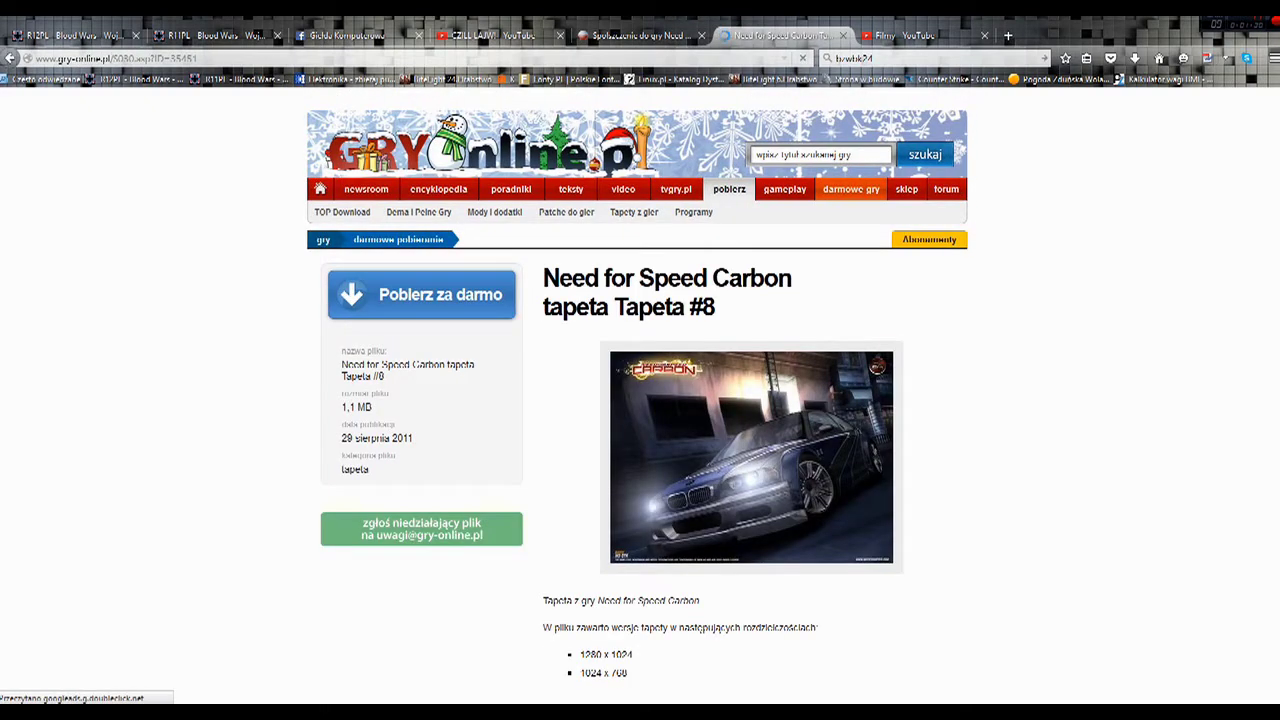
pyautogui.scroll(-4, 640, 395)
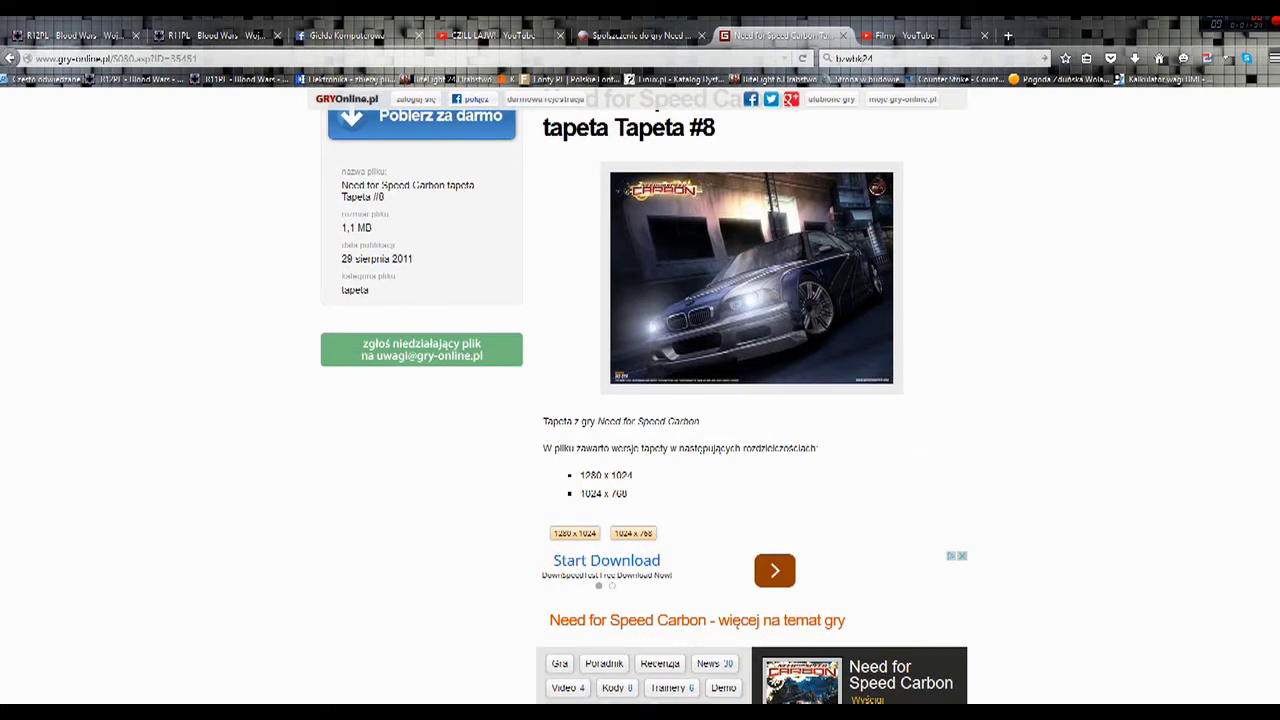
pyautogui.scroll(2, 640, 395)
pyautogui.click(421, 205)
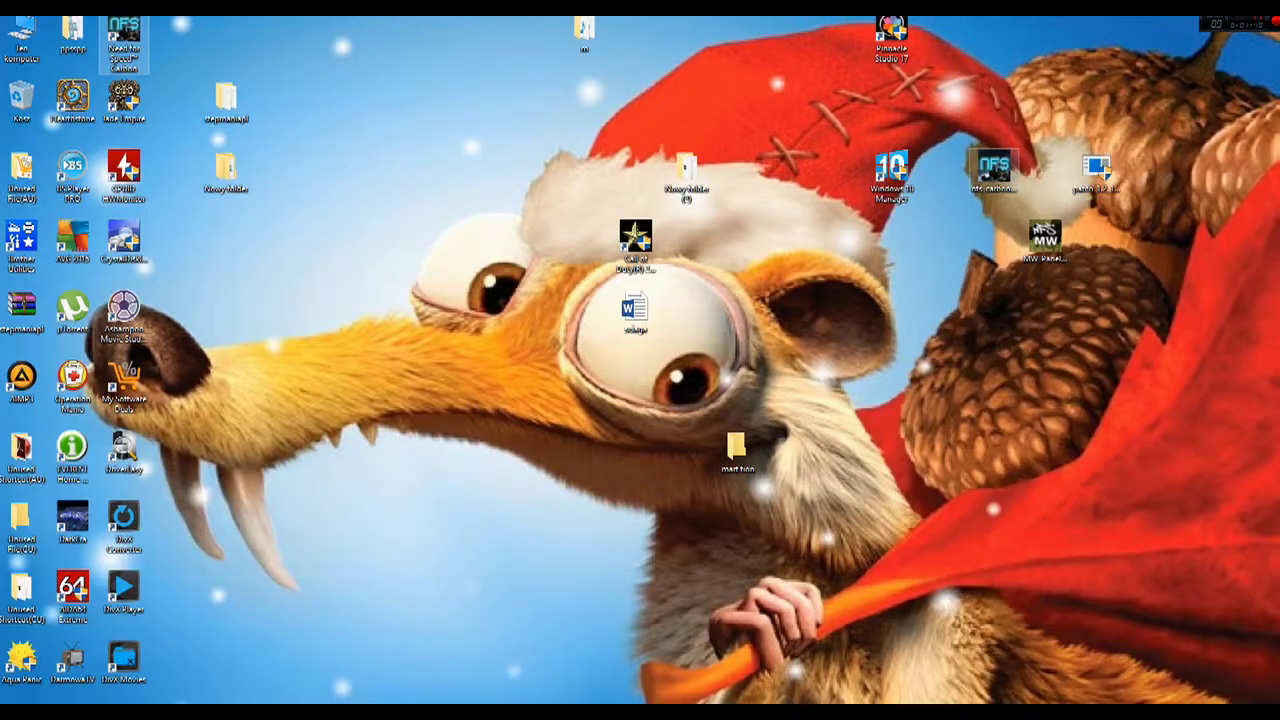
# Move the Need for Speed Carbon translation and patch files to the middle of the desktop and run nfs_carbon_pl.exe.
pyautogui.moveTo(993, 170); pyautogui.dragTo(790, 305)
pyautogui.moveTo(1097, 178); pyautogui.dragTo(738, 306)
pyautogui.doubleClick(738, 308)
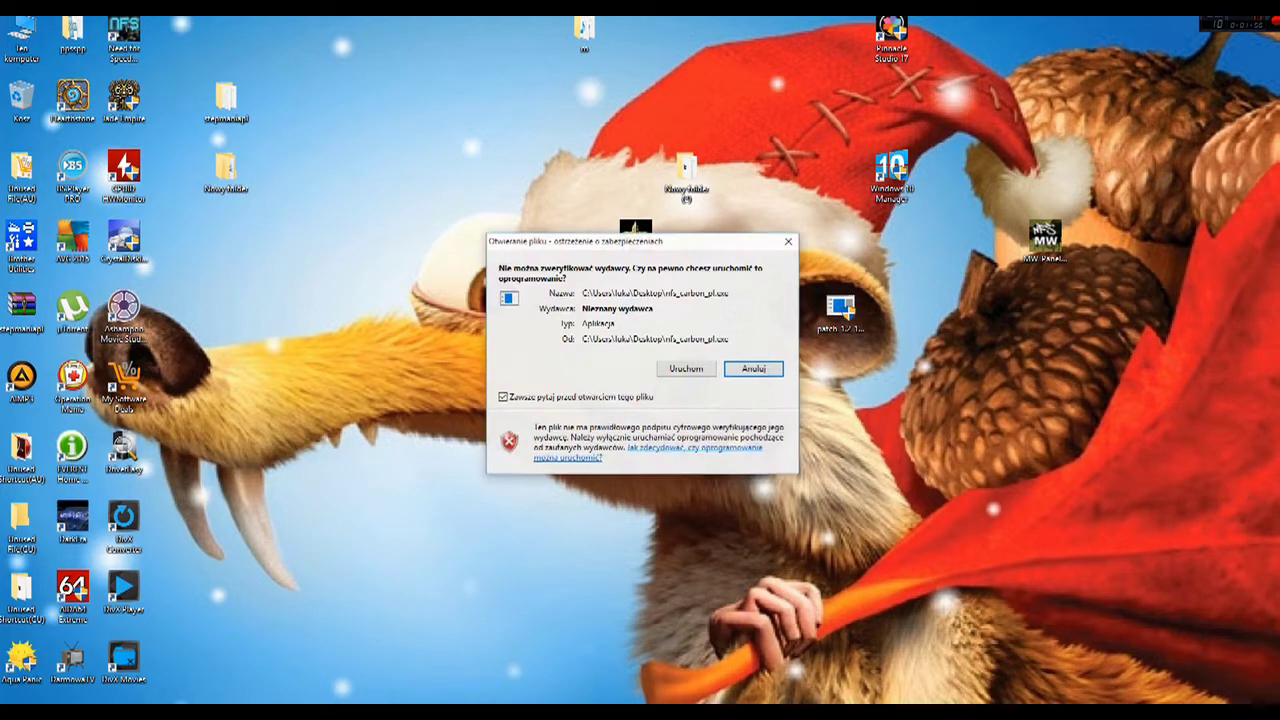
pyautogui.click(687, 368)
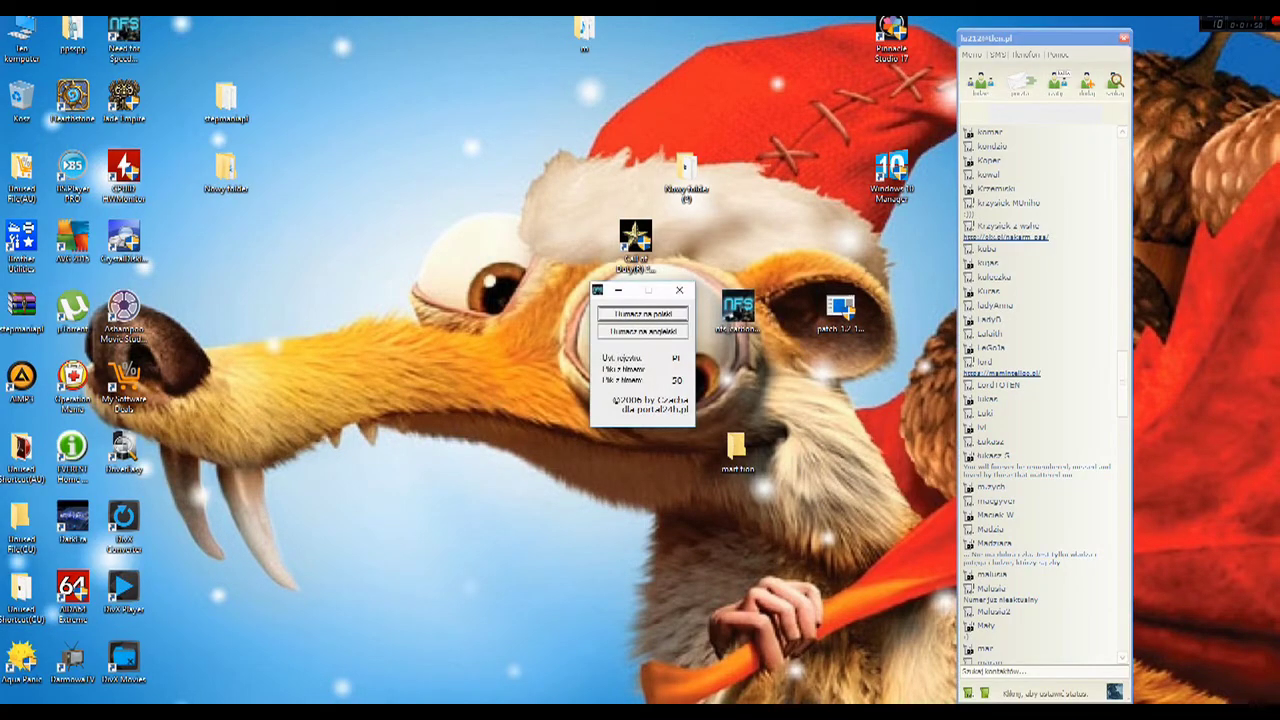
# Close the messenger contact list and the game translation tool.
pyautogui.moveTo(1046, 38); pyautogui.dragTo(1047, 38)
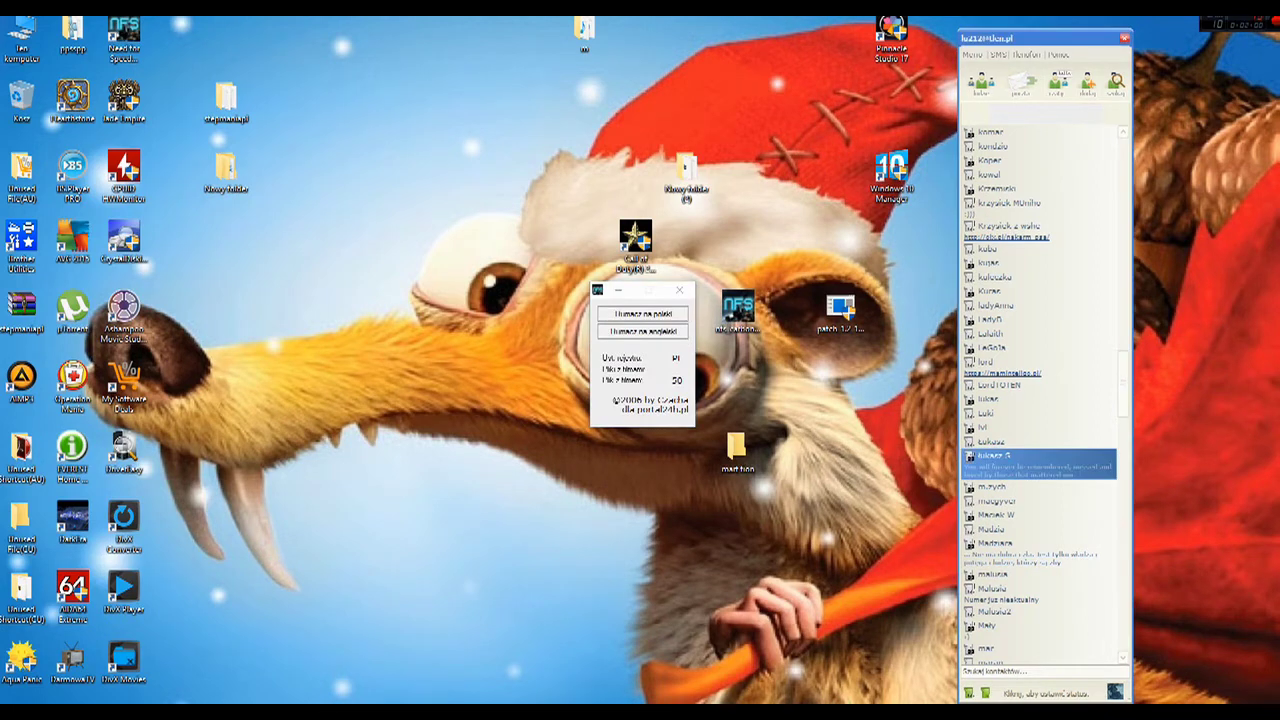
pyautogui.click(1125, 38)
pyautogui.click(632, 290)
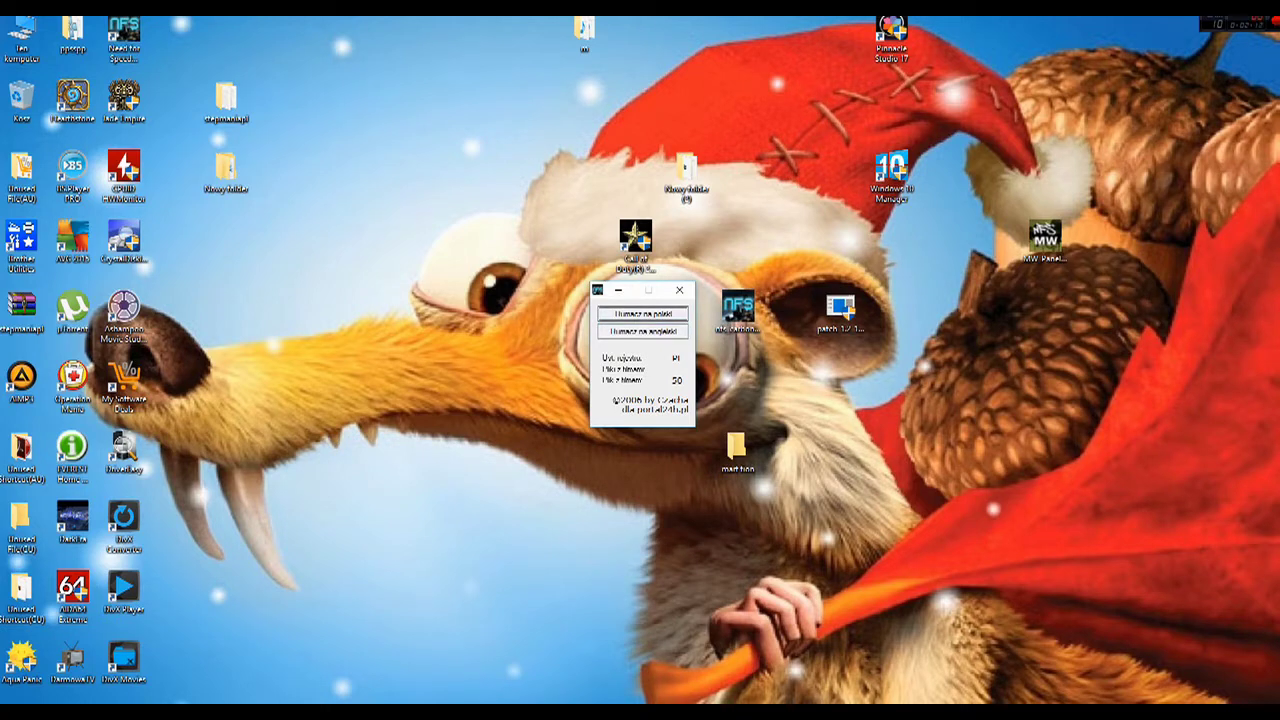
pyautogui.press('Tab')
pyautogui.click(679, 290)
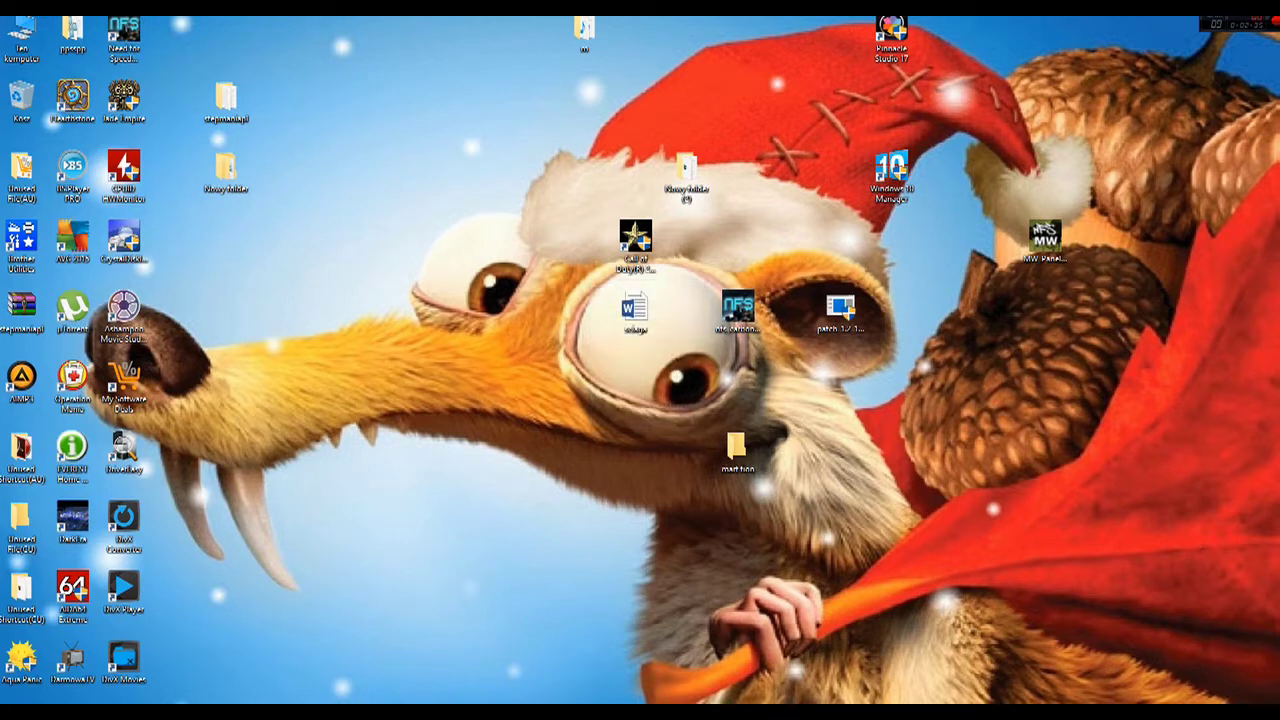
# Run patch_1.2_1.3_1.4.exe from the desktop and let it patch the game files.
pyautogui.moveTo(737, 305)
pyautogui.mouseDown()
pyautogui.moveTo(675, 252)
pyautogui.moveTo(761, 294)
pyautogui.moveTo(745, 315)
pyautogui.mouseUp()
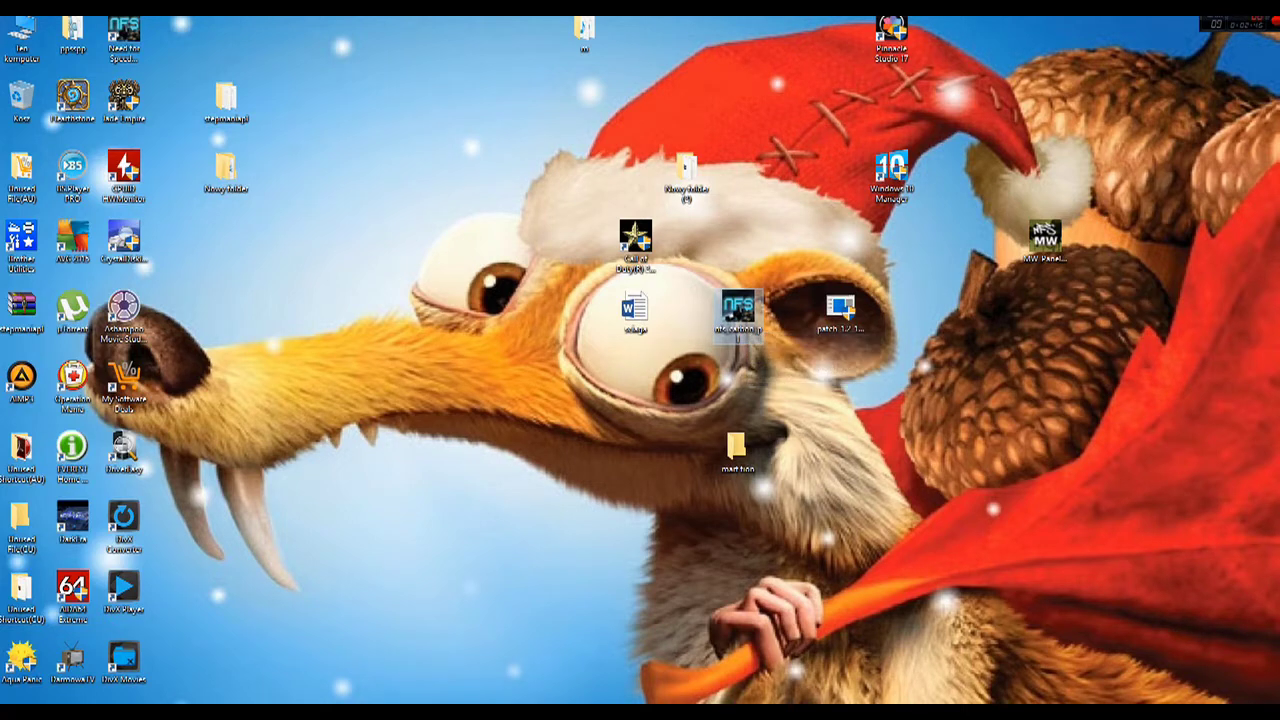
pyautogui.click(840, 315)
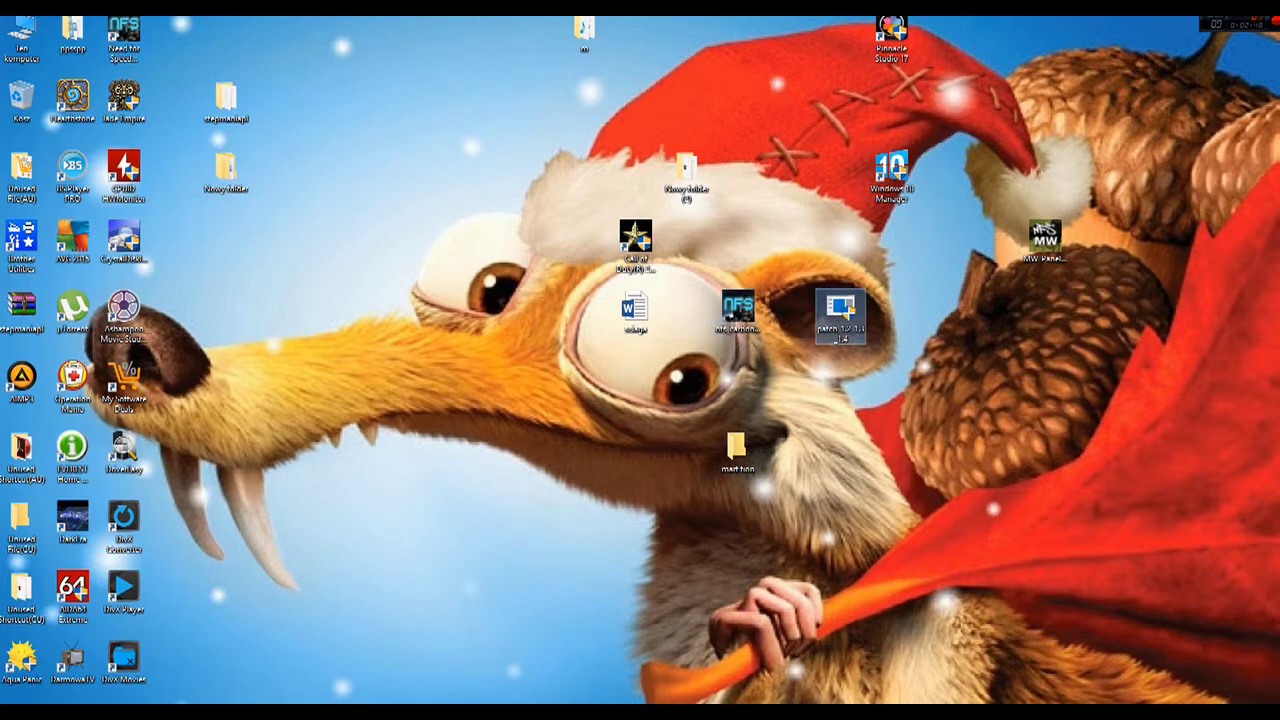
pyautogui.doubleClick(840, 315)
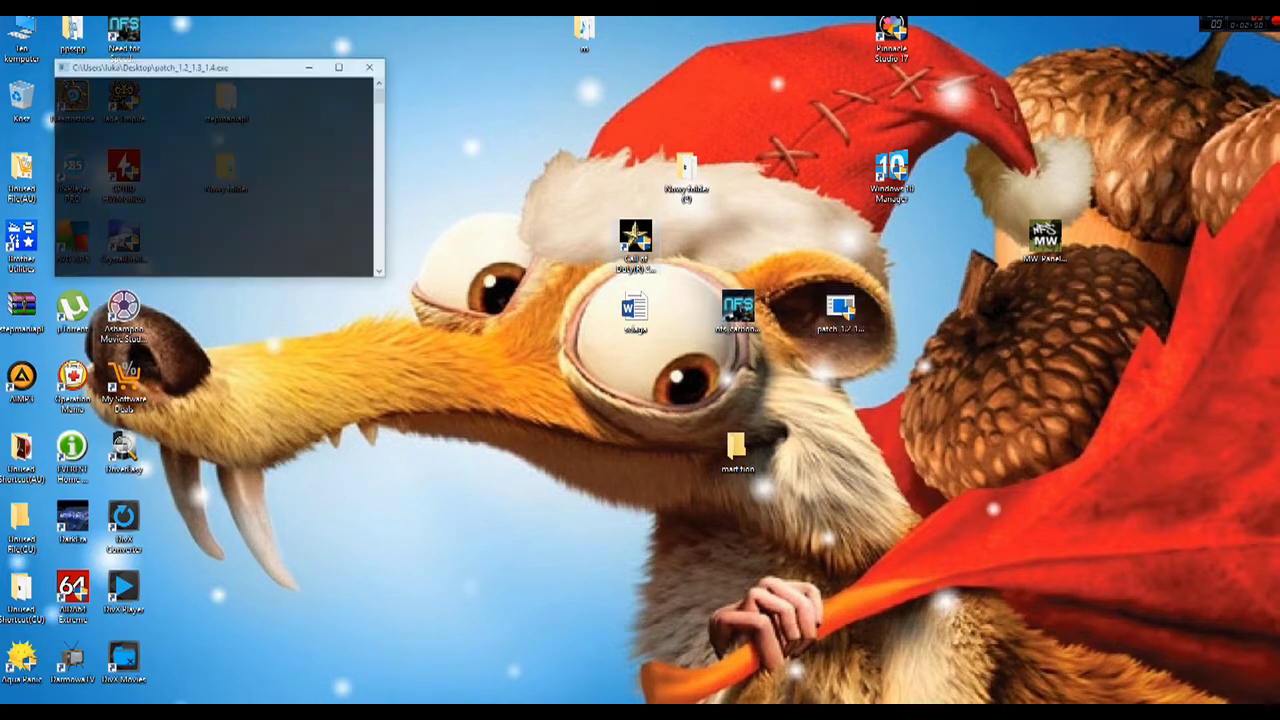
pyautogui.moveTo(174, 70); pyautogui.dragTo(503, 174)
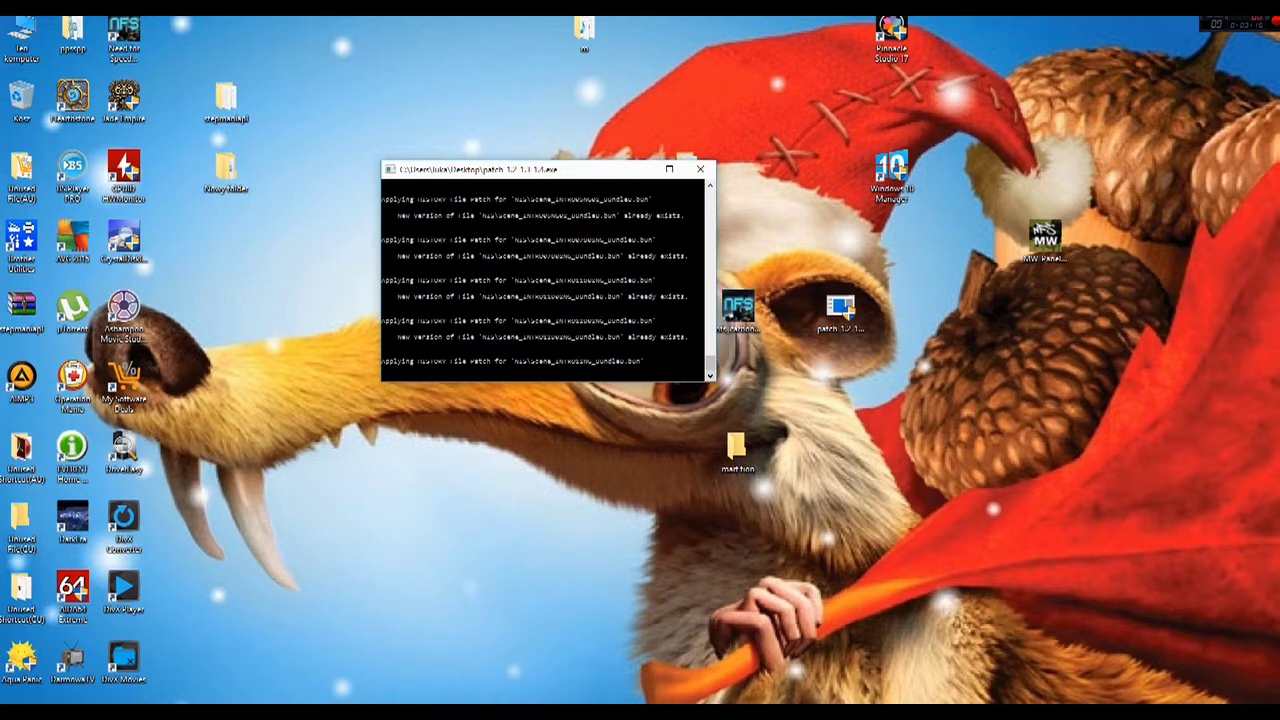
pyautogui.moveTo(628, 170); pyautogui.dragTo(535, 228)
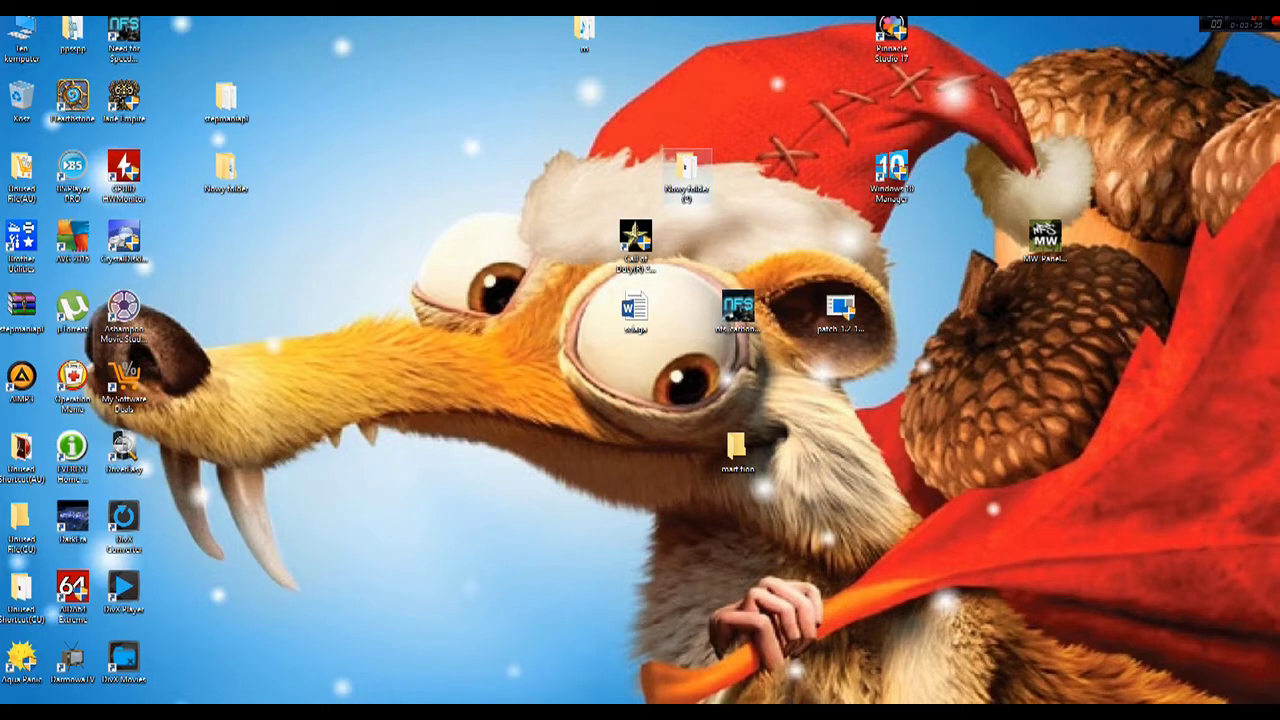
# Launch NFSCSaveEditor from the desktop folder Nowy folder (2), accepting the security warning.
pyautogui.doubleClick(687, 176)
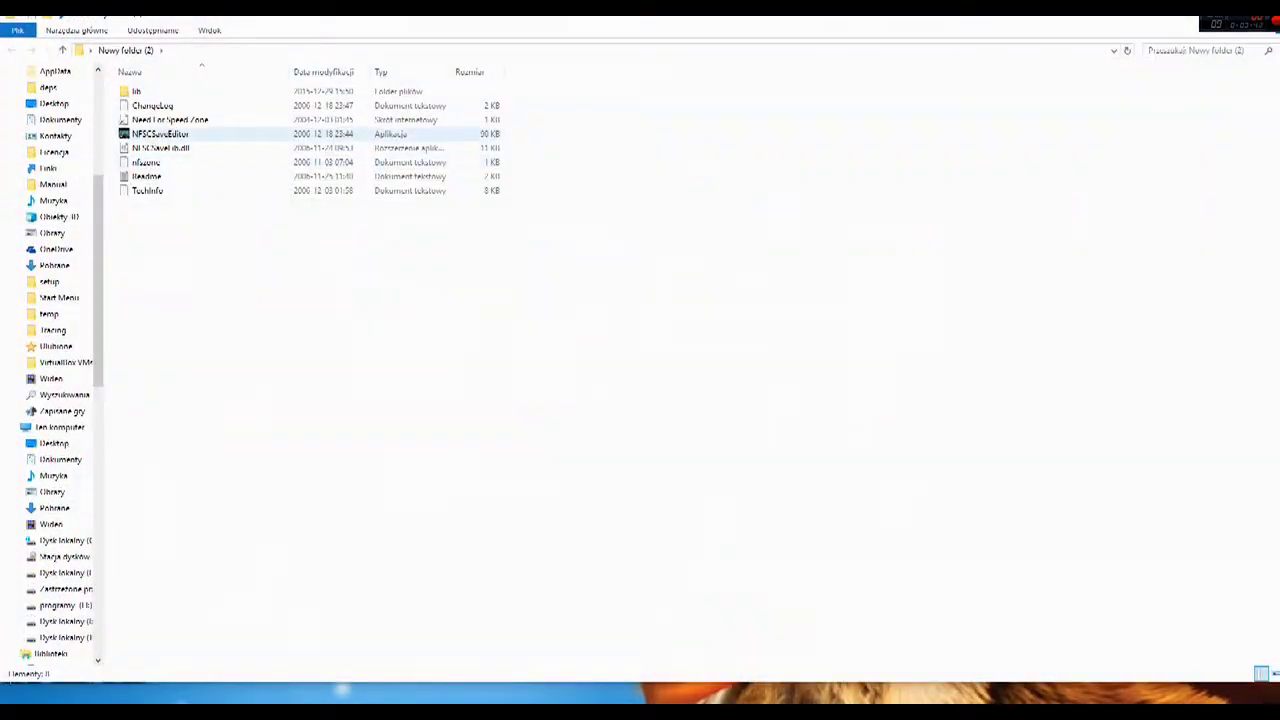
pyautogui.doubleClick(160, 133)
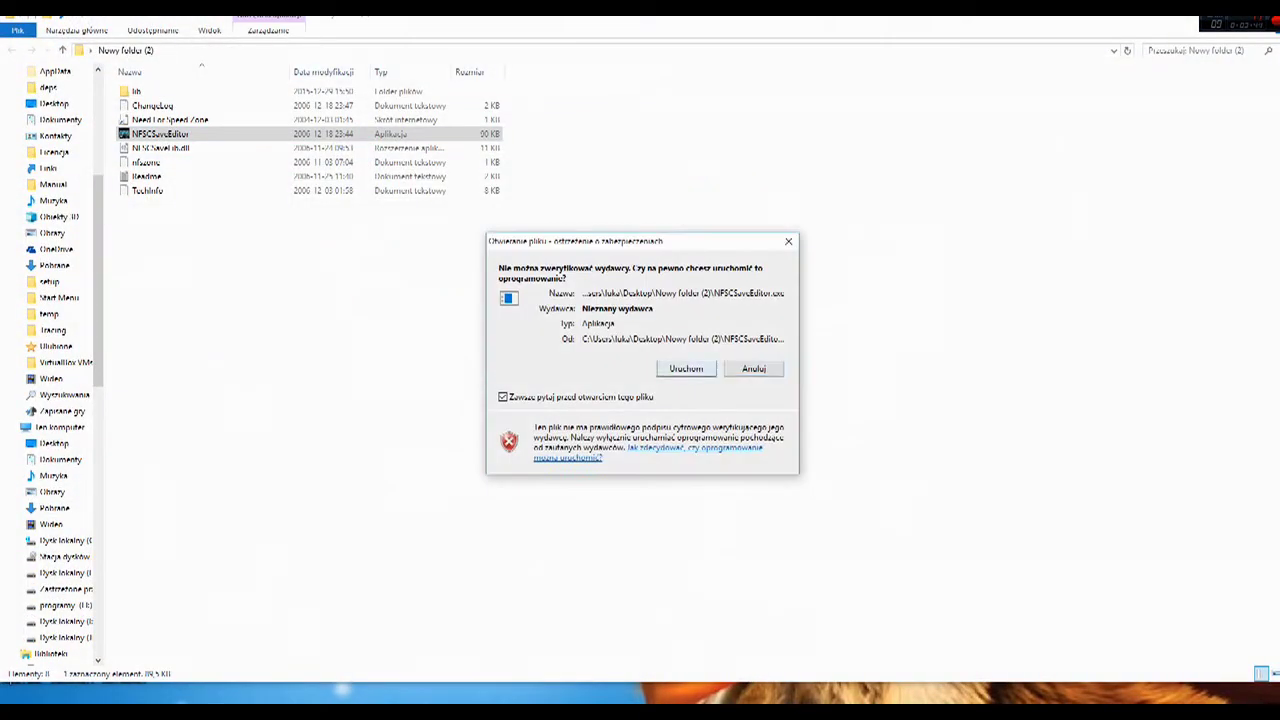
pyautogui.click(687, 368)
# Open the last save in the save file list for editing and enable all eight unlock options.
pyautogui.click(633, 346)
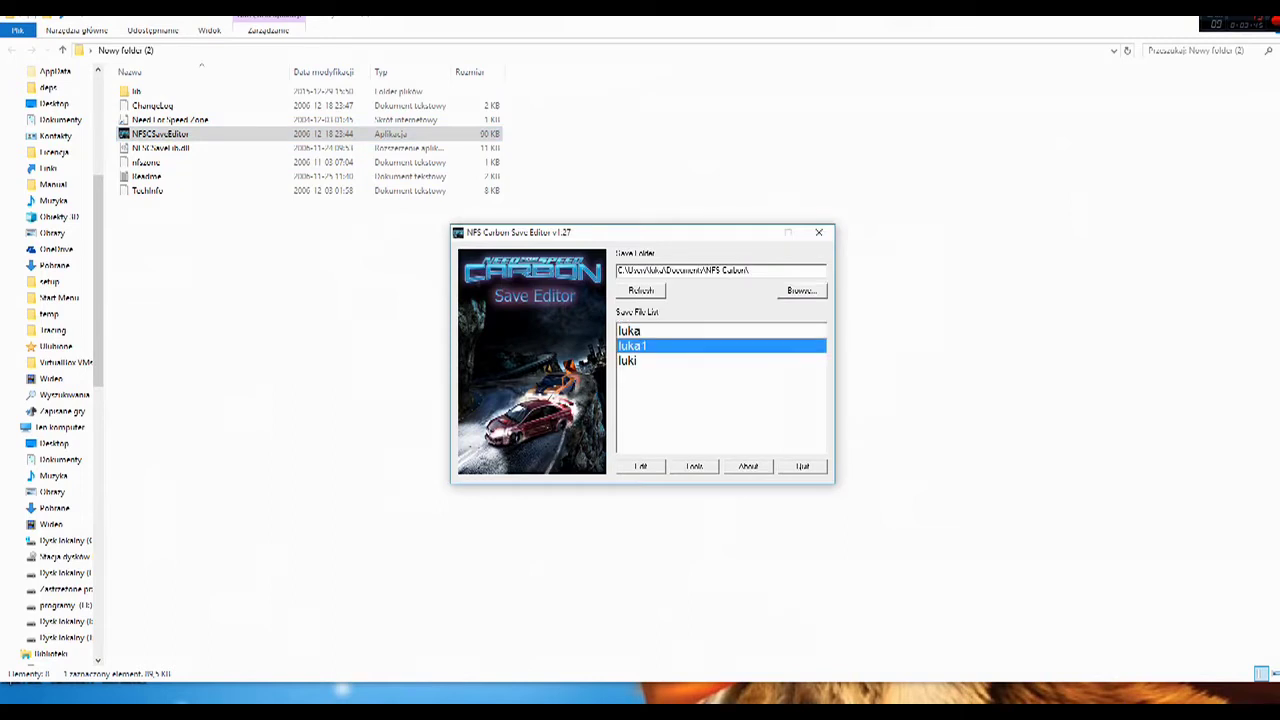
pyautogui.click(633, 361)
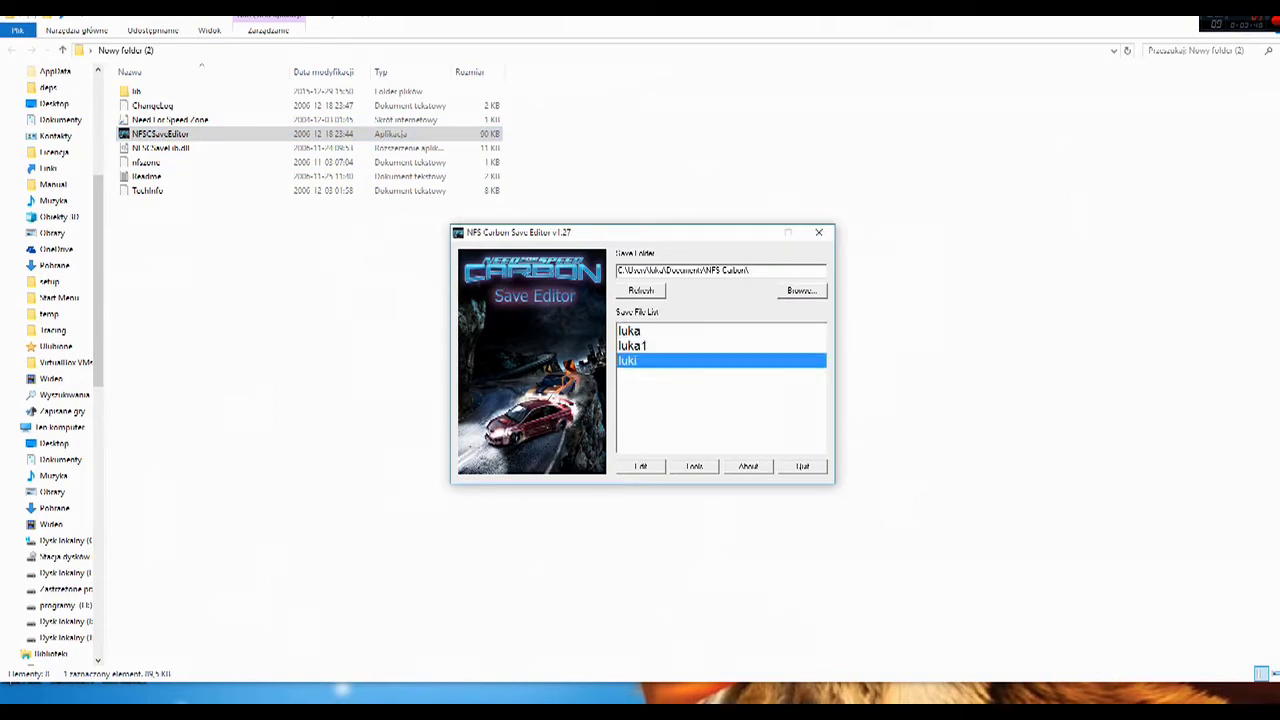
pyautogui.moveTo(645, 238); pyautogui.dragTo(698, 172)
pyautogui.click(694, 400)
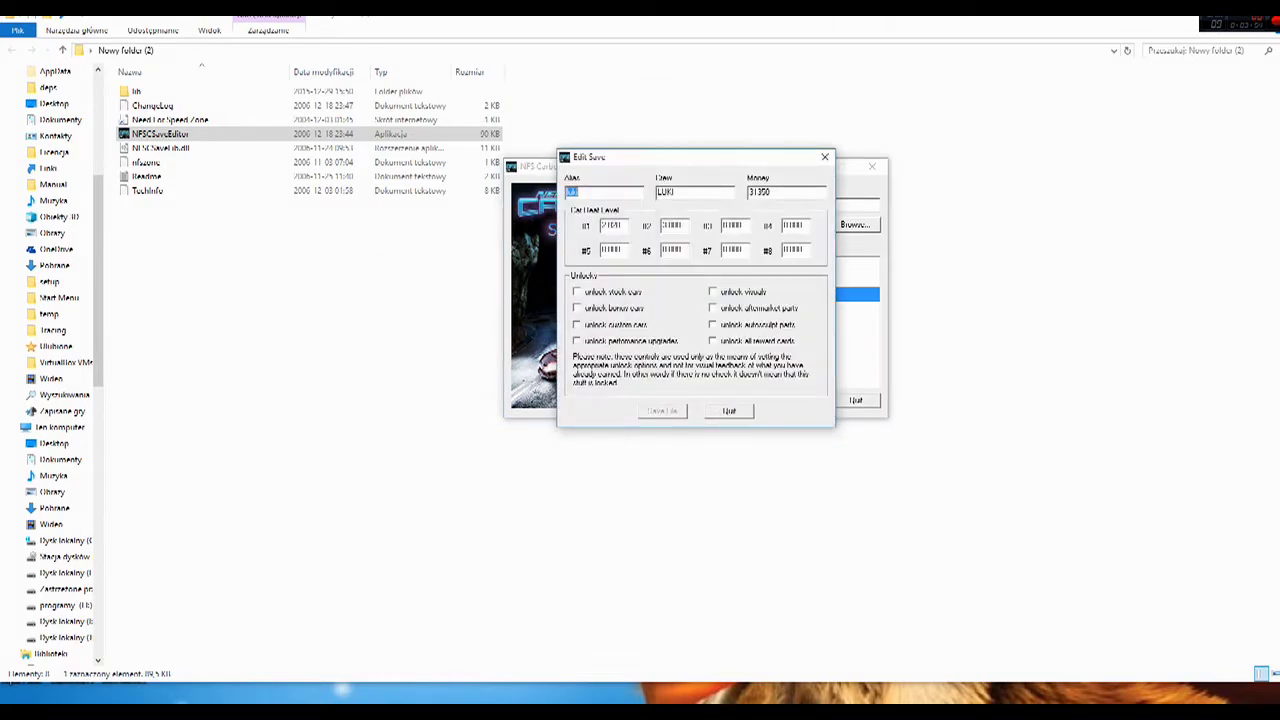
pyautogui.moveTo(588, 158); pyautogui.dragTo(573, 142)
pyautogui.click(562, 276)
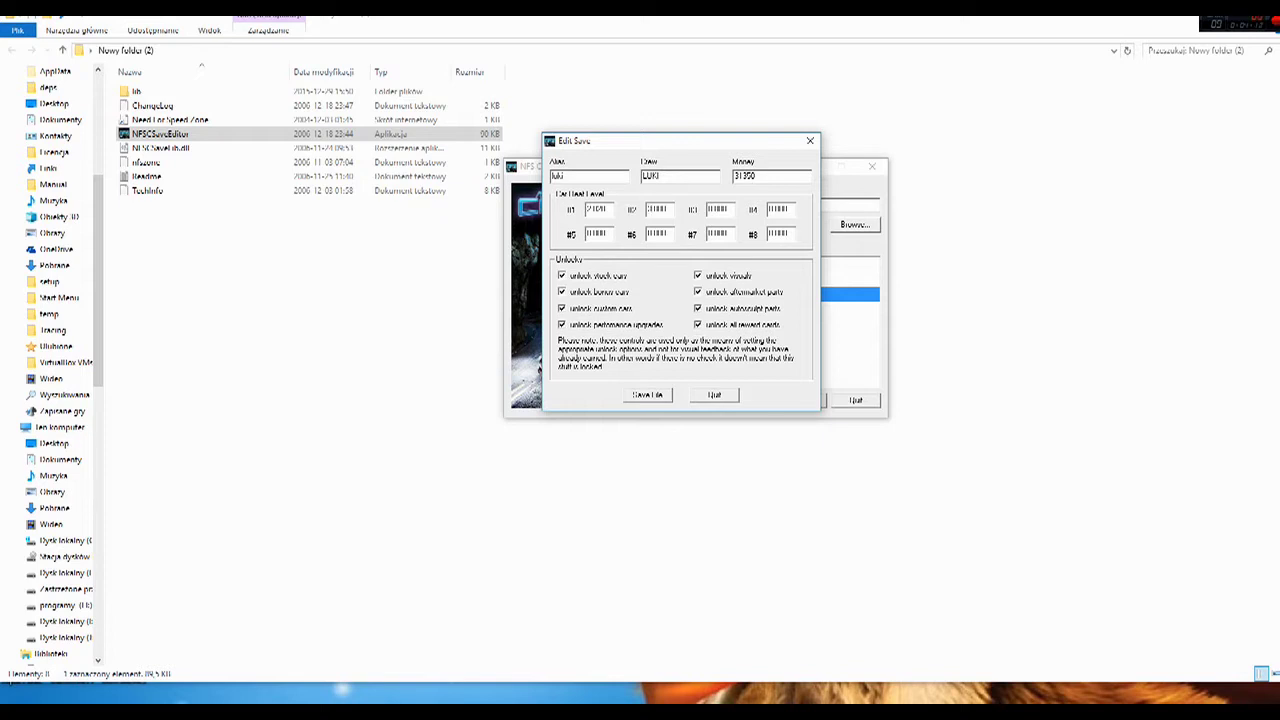
# Set car heat level #2 to 4.000 and #3 to 5.000, change level #4, and try to save the file.
pyautogui.press('BackSpace')
pyautogui.write('5')
pyautogui.press('BackSpace')
pyautogui.write('9')
pyautogui.press('BackSpace')
pyautogui.click(648, 395)
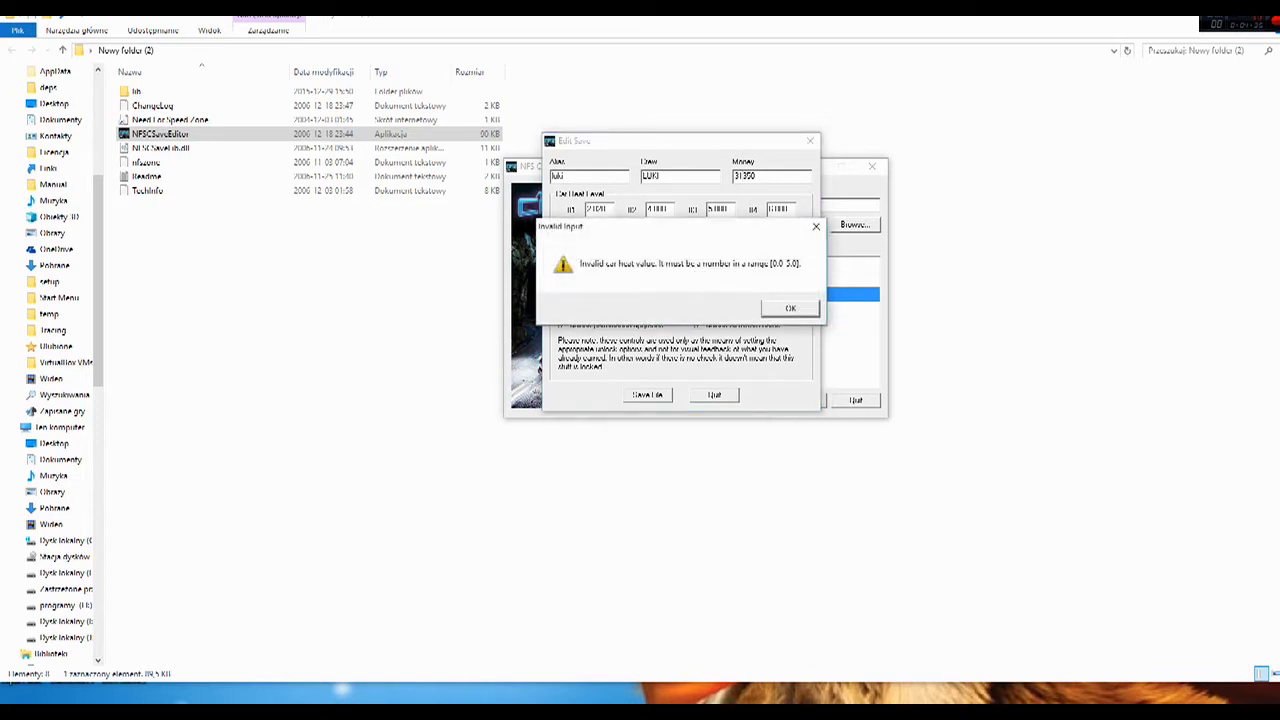
# Set car heat level #4 to 4.000 and save the edited save file.
pyautogui.press('Return')
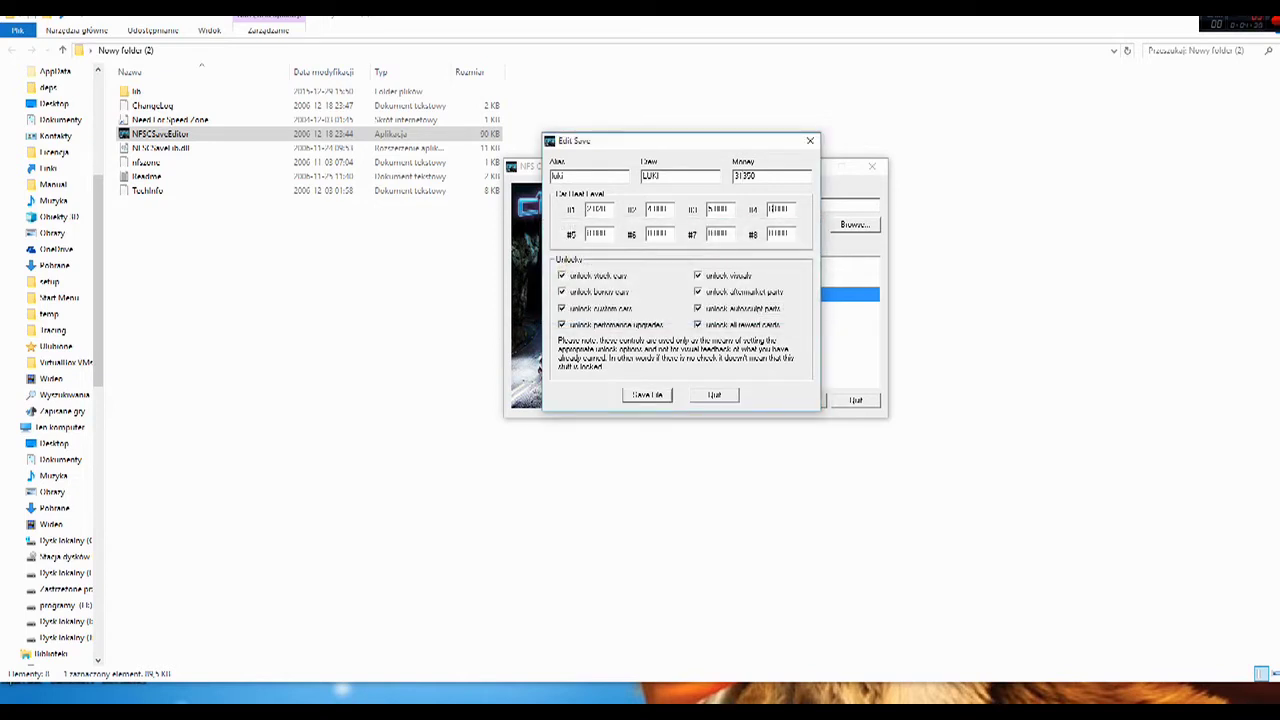
pyautogui.press('Return')
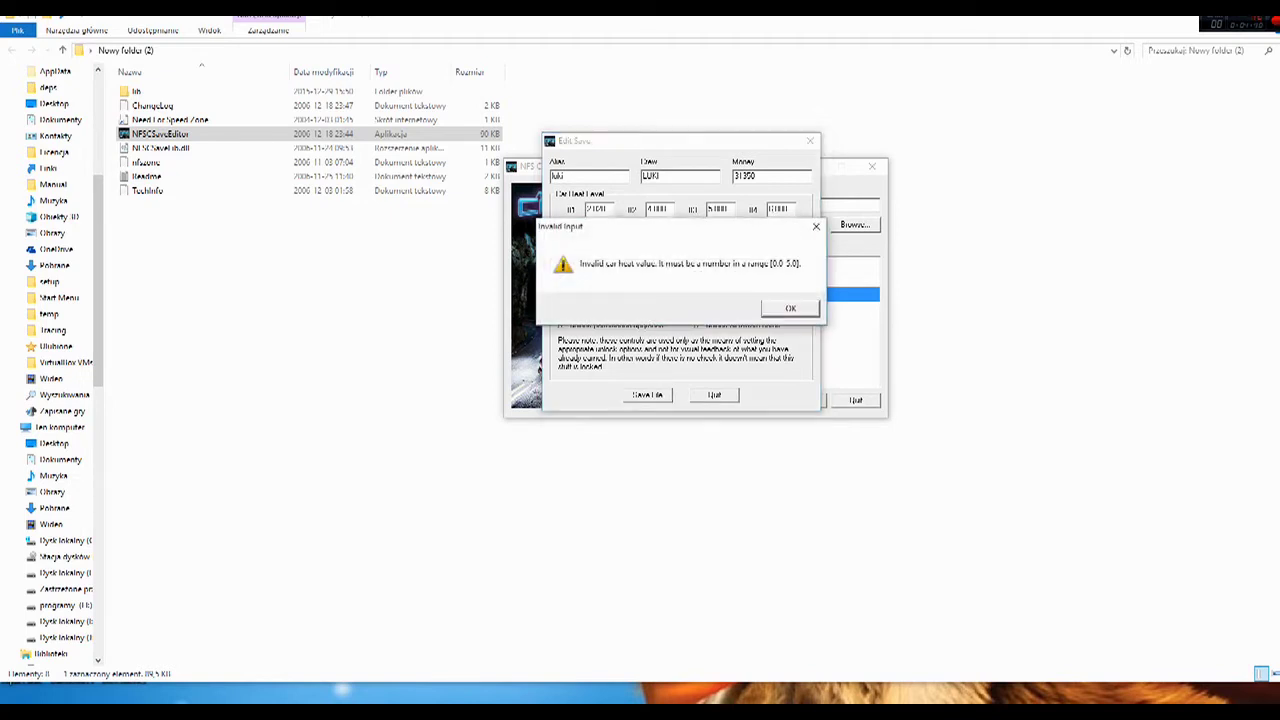
pyautogui.press('Return')
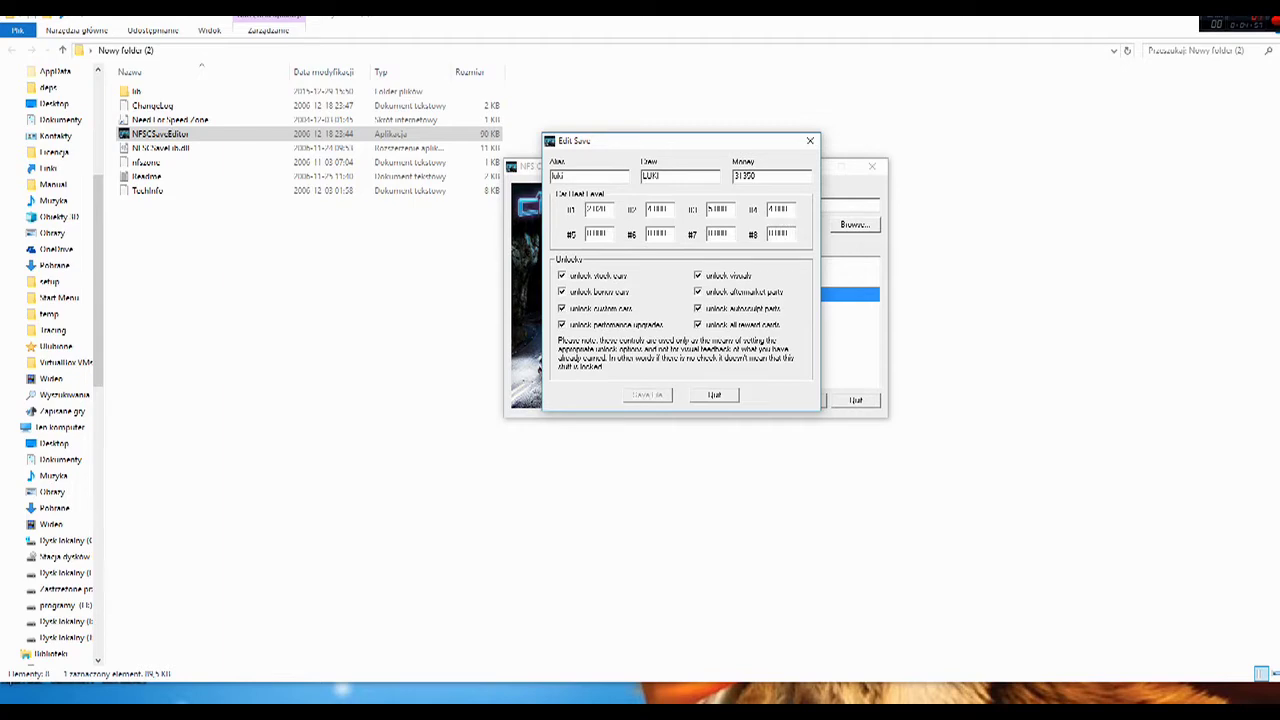
pyautogui.moveTo(652, 140); pyautogui.dragTo(760, 119)
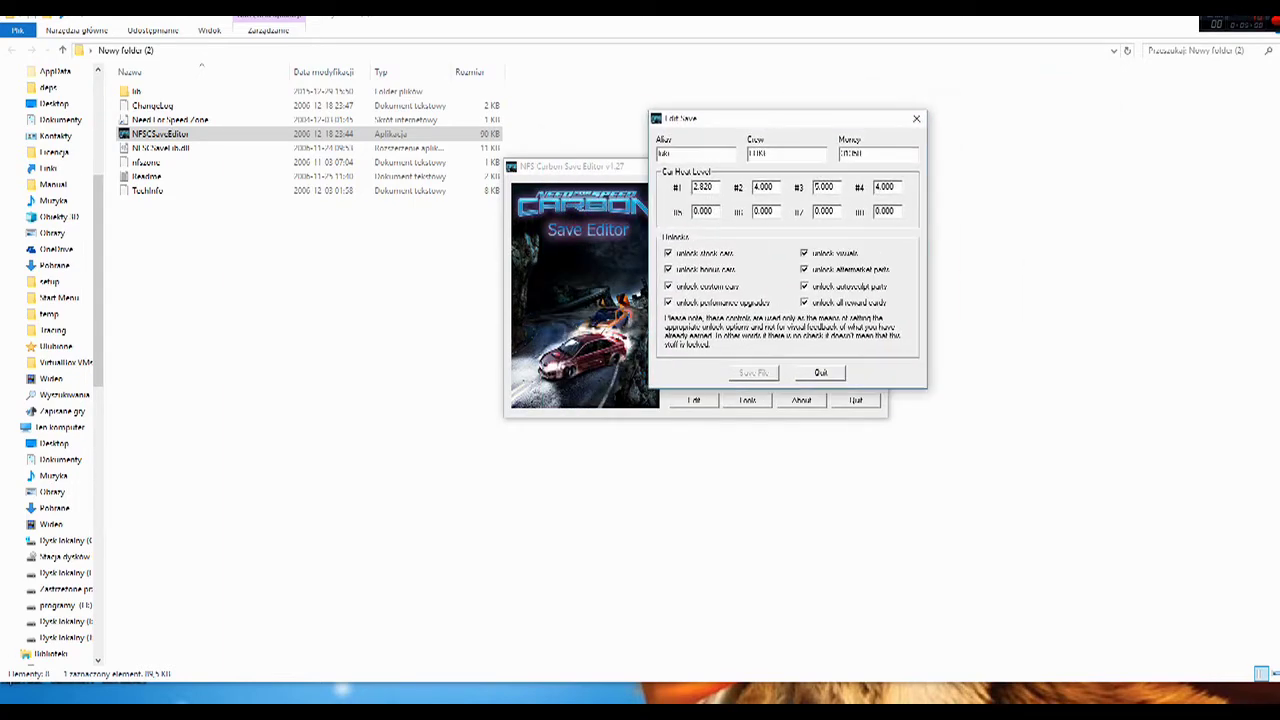
pyautogui.press('super')
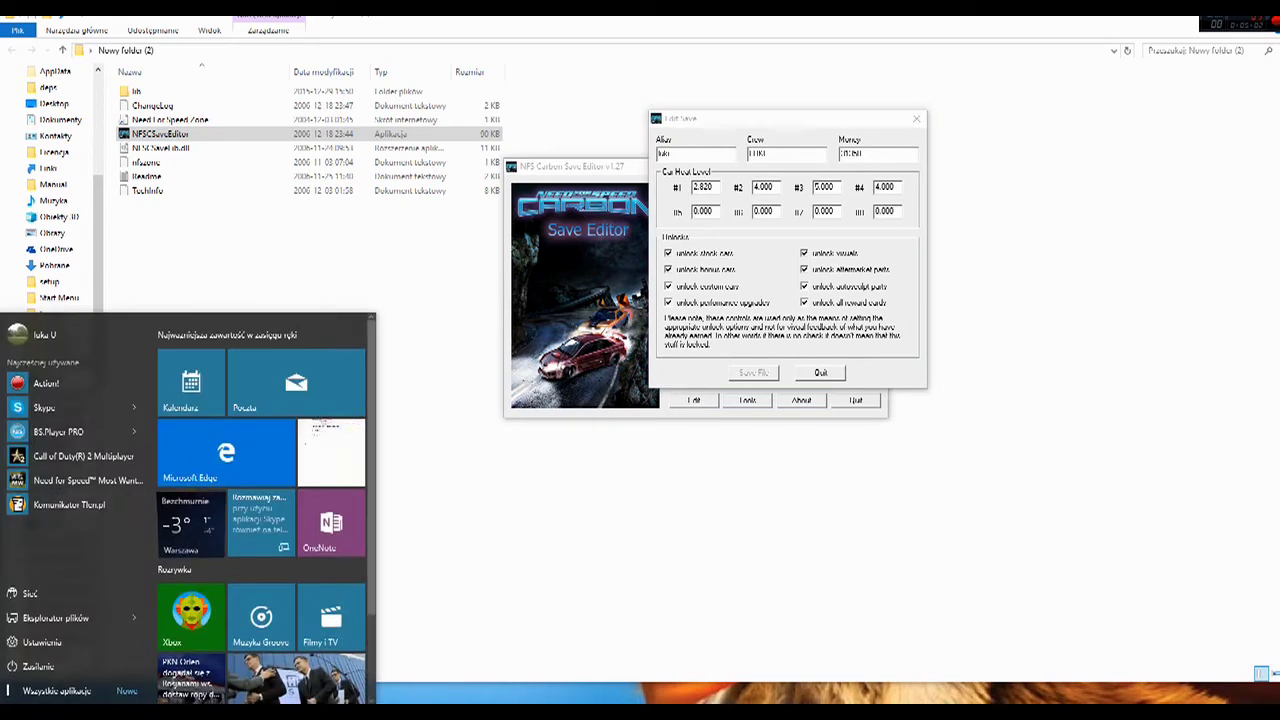
pyautogui.press('super')
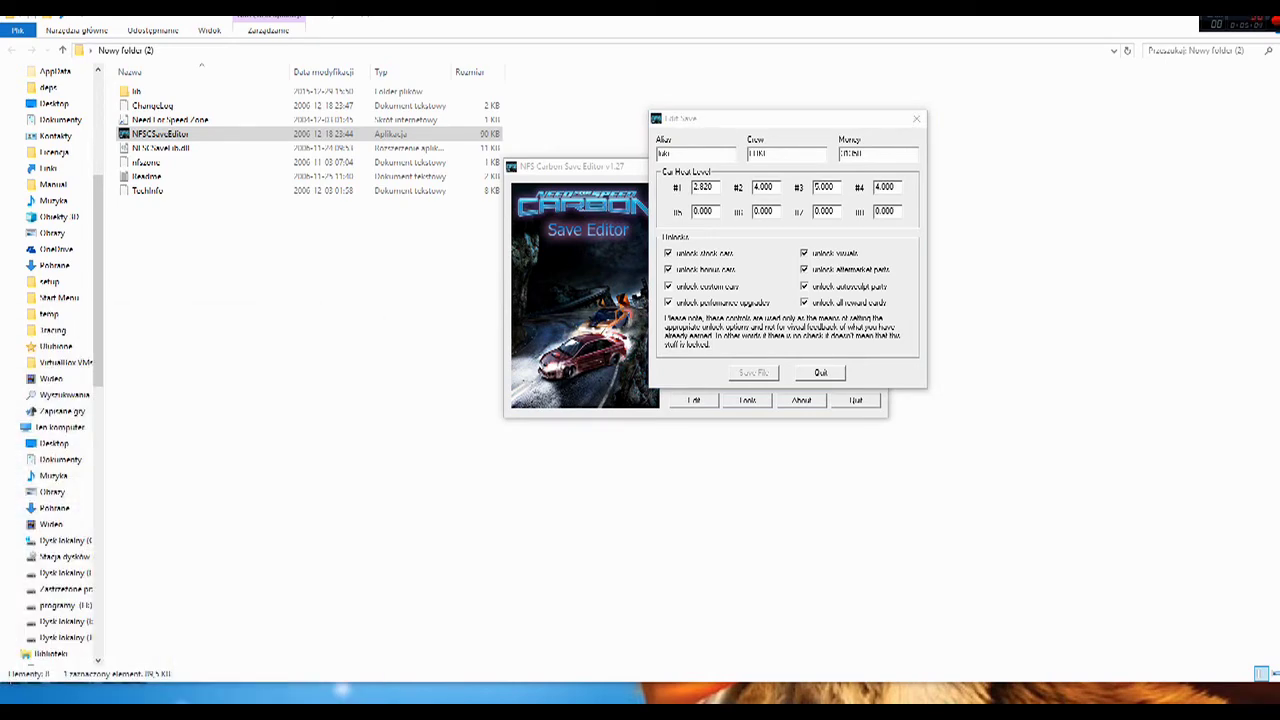
pyautogui.moveTo(748, 121); pyautogui.dragTo(690, 188)
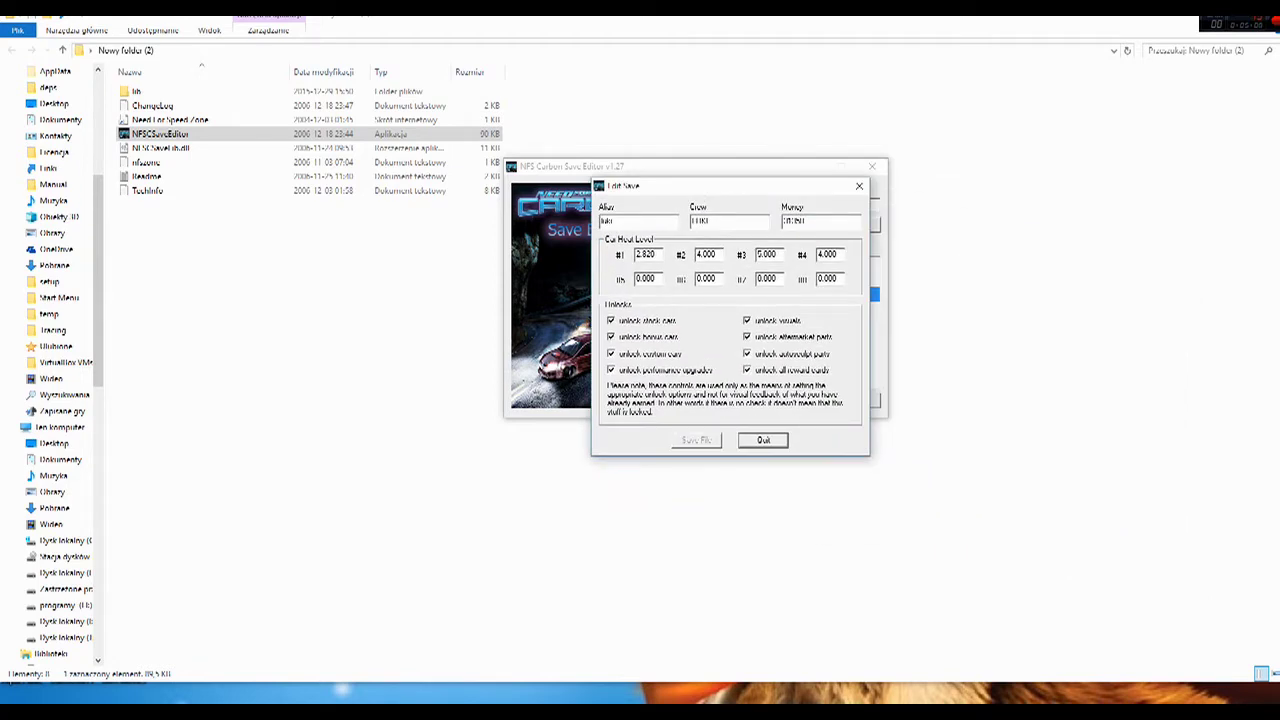
# Switch to Need for Speed Carbon and load the first profile in the list to reach the main menu.
pyautogui.press('super+d')
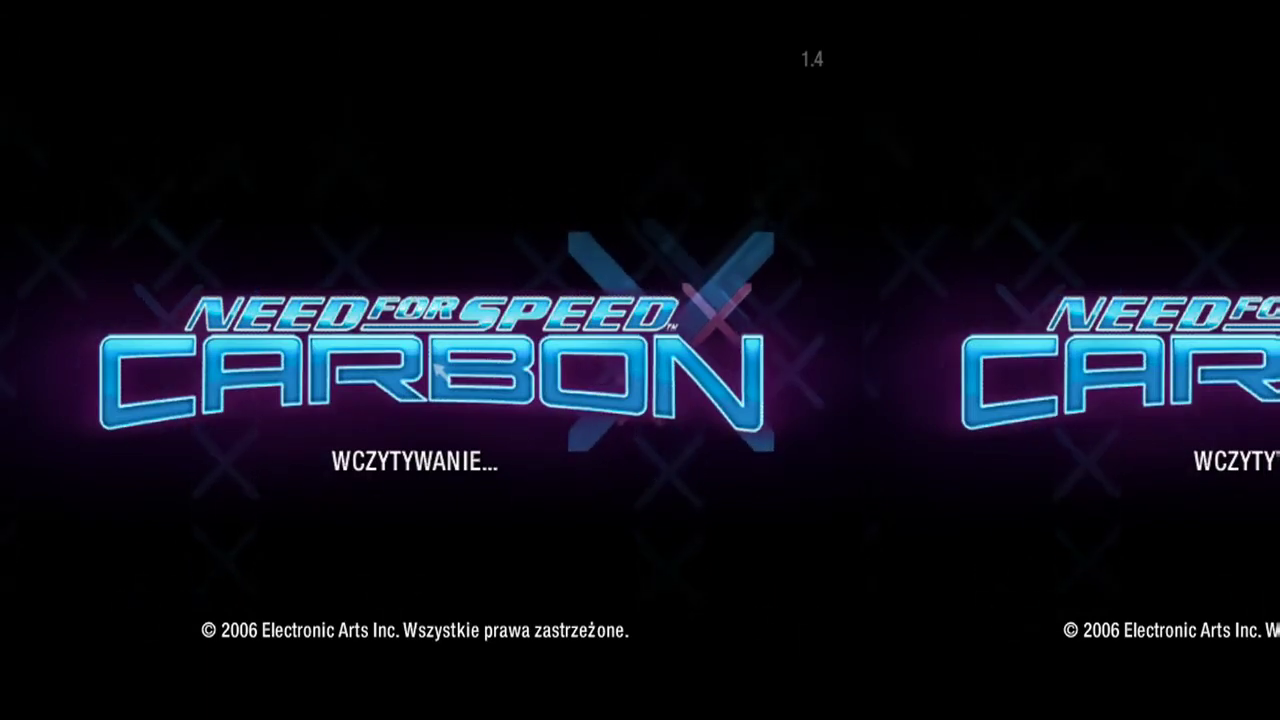
pyautogui.click(440, 371)
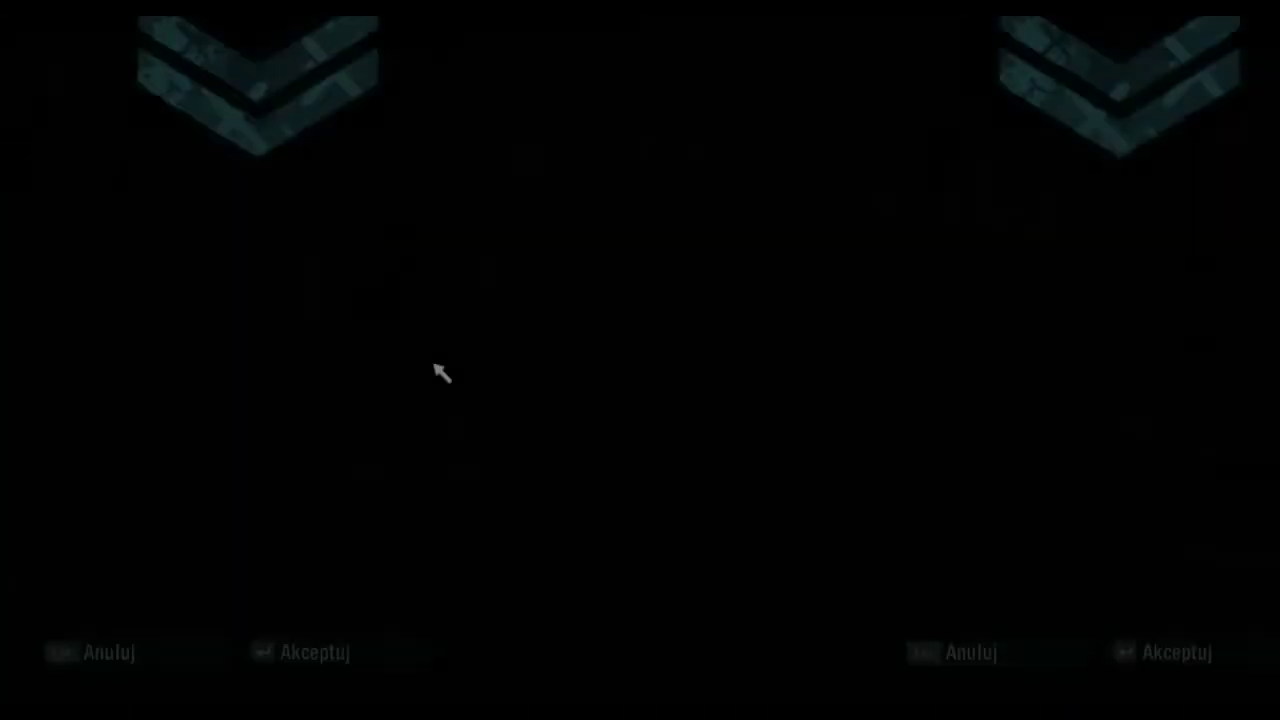
pyautogui.press('Down')
pyautogui.press('Up')
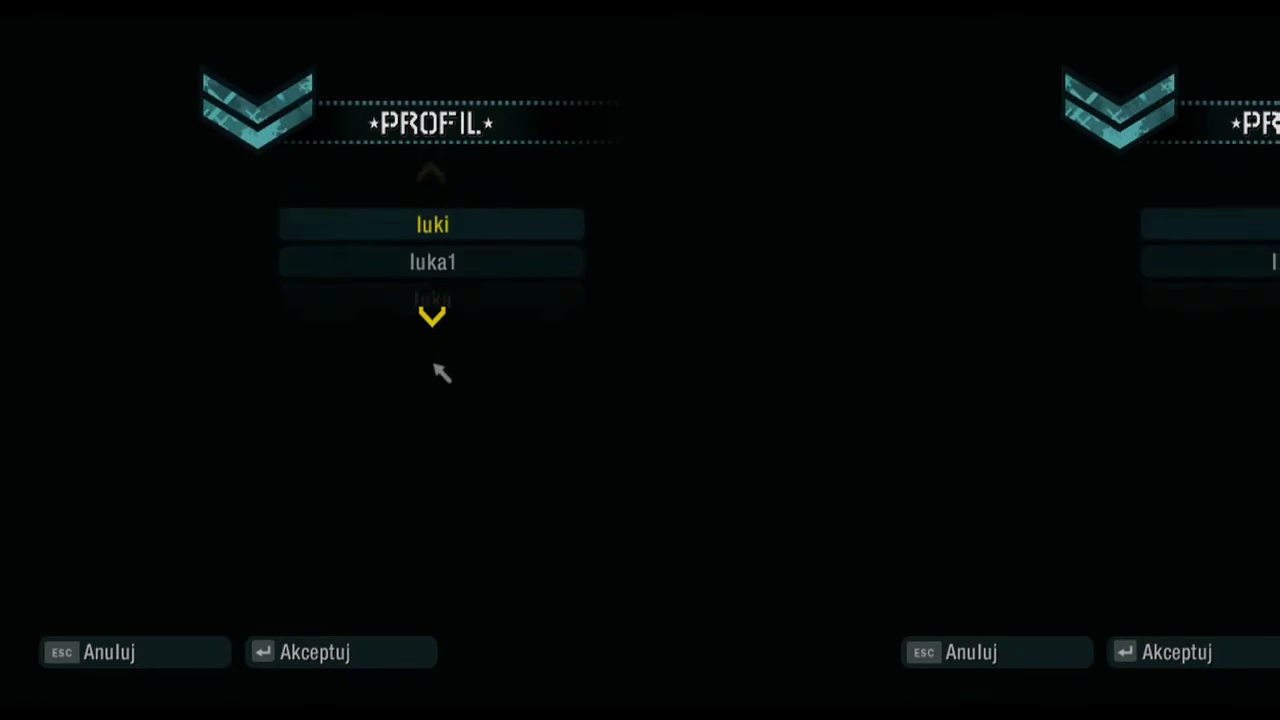
pyautogui.press('Return')
pyautogui.press('Return')
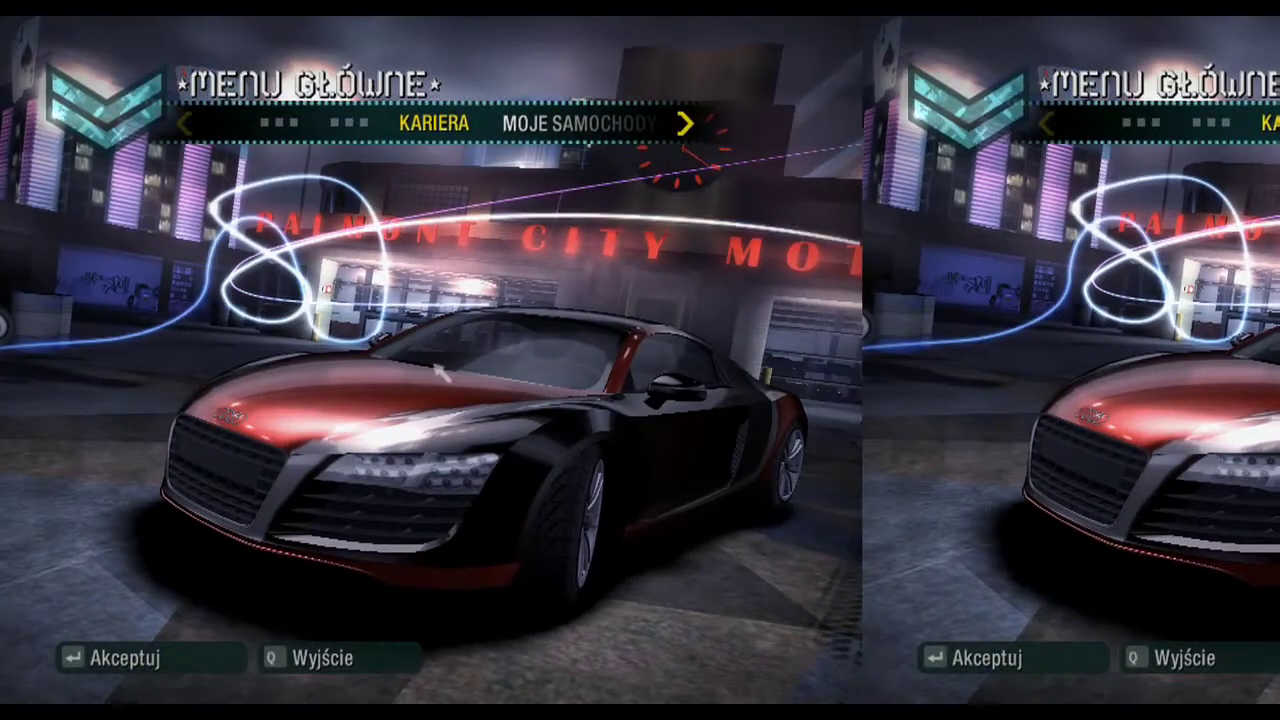
# Continue the saved career and look through the car's performance upgrades up to the turbo packages.
pyautogui.press('Return')
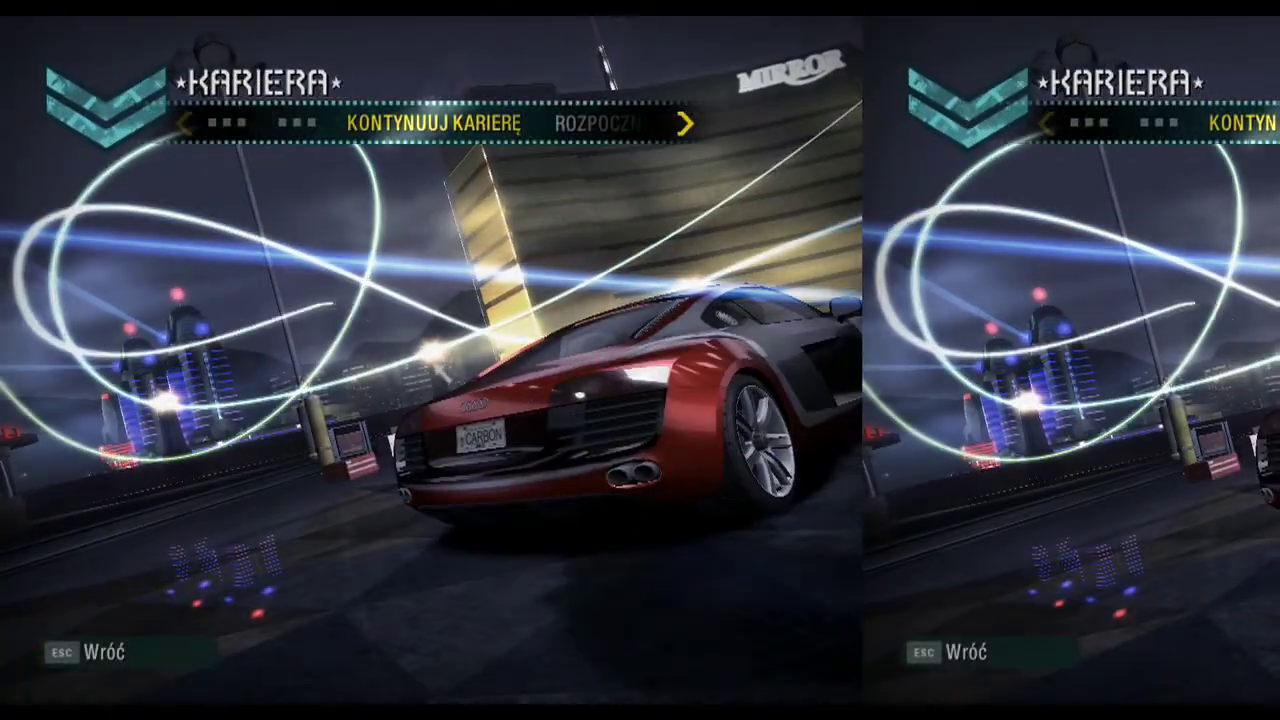
pyautogui.press('Return')
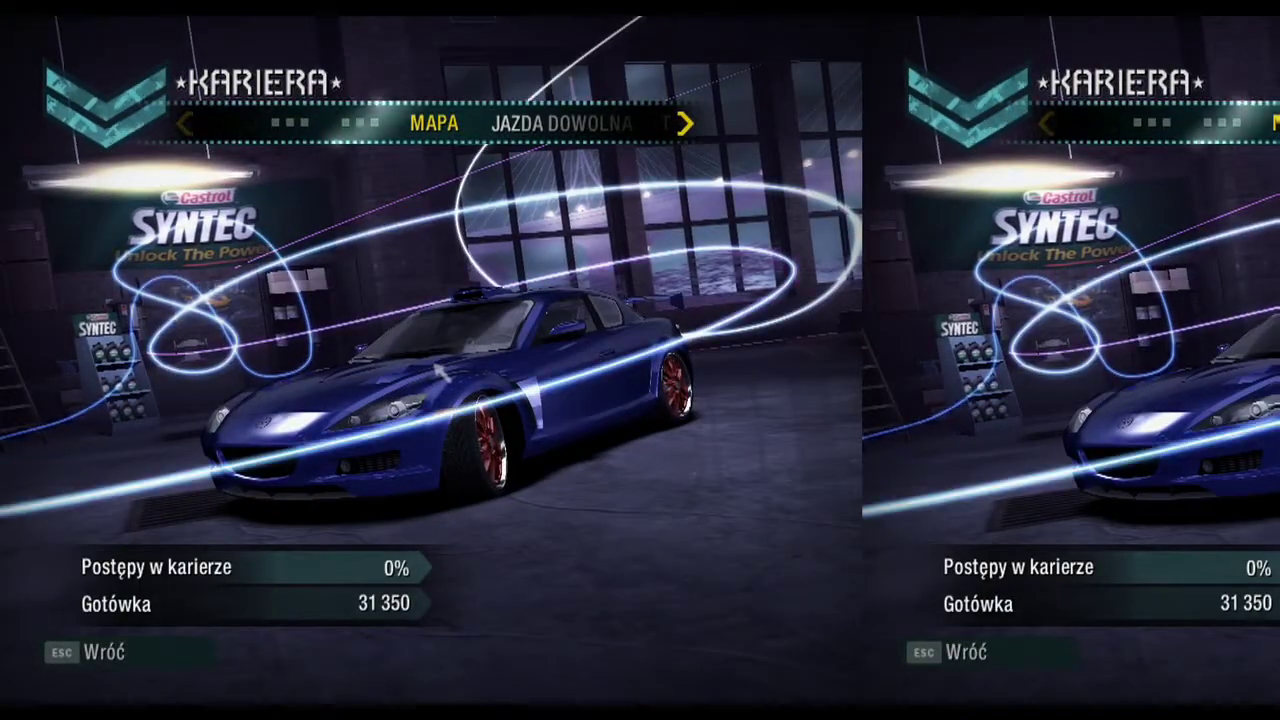
pyautogui.press('Right')
pyautogui.press('Return')
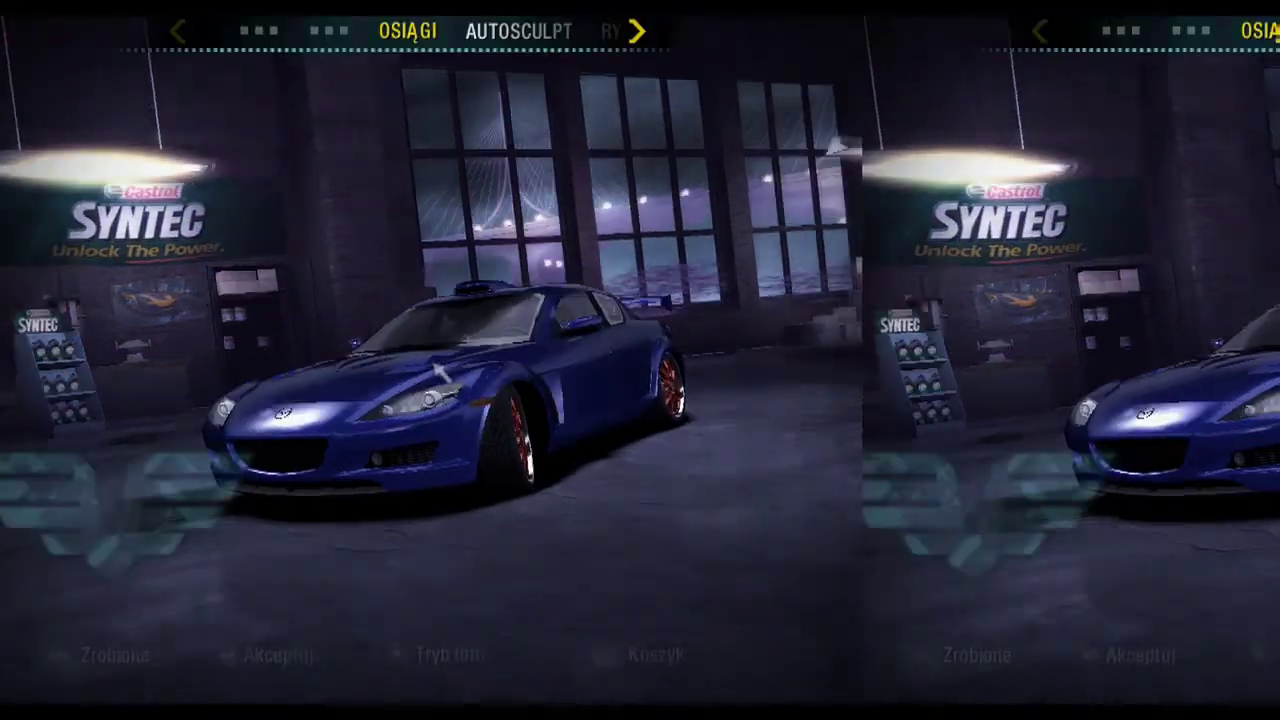
pyautogui.press('Return')
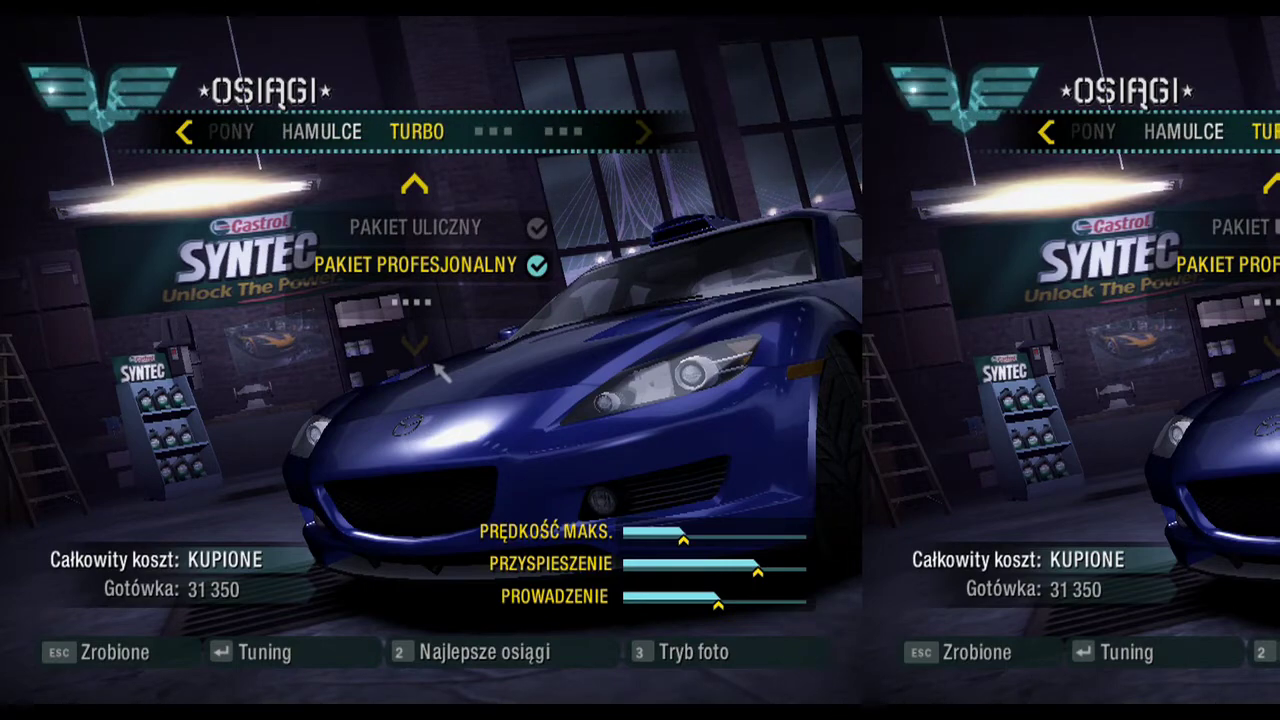
# Leave the car tuning, continue the career again and open the Palmont City map.
pyautogui.press('Escape')
pyautogui.press('Escape')
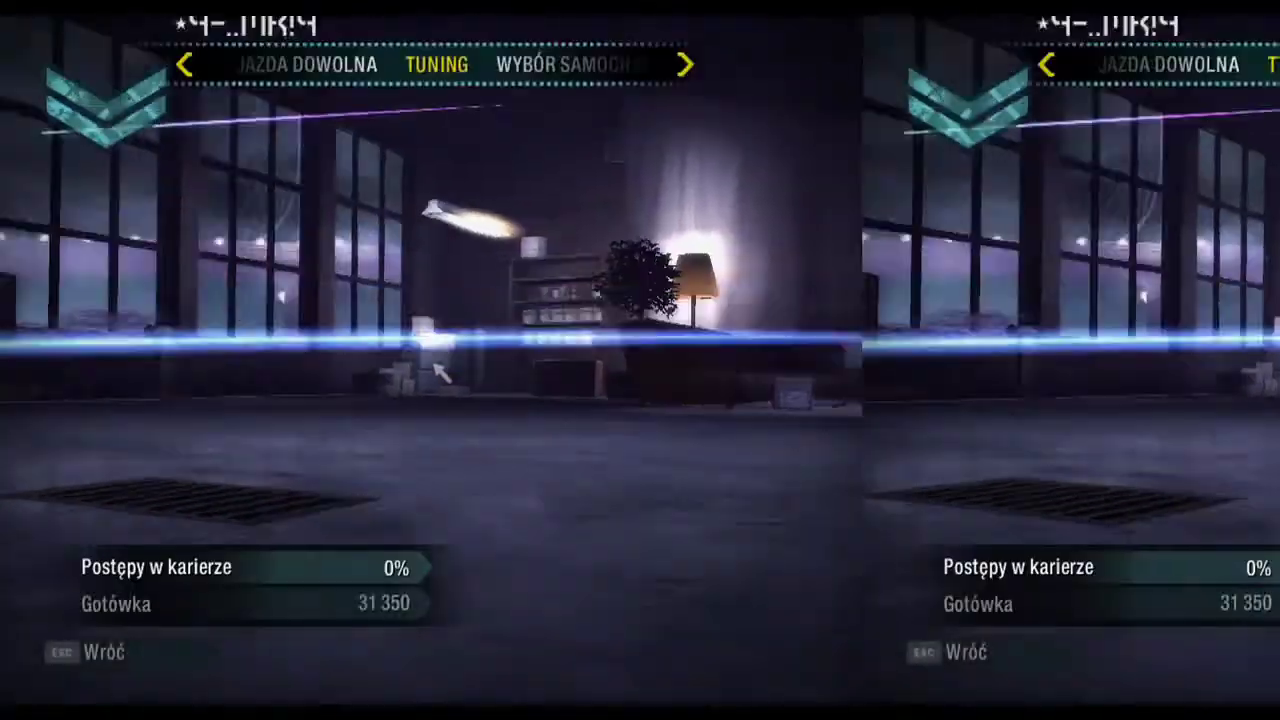
pyautogui.press('Escape')
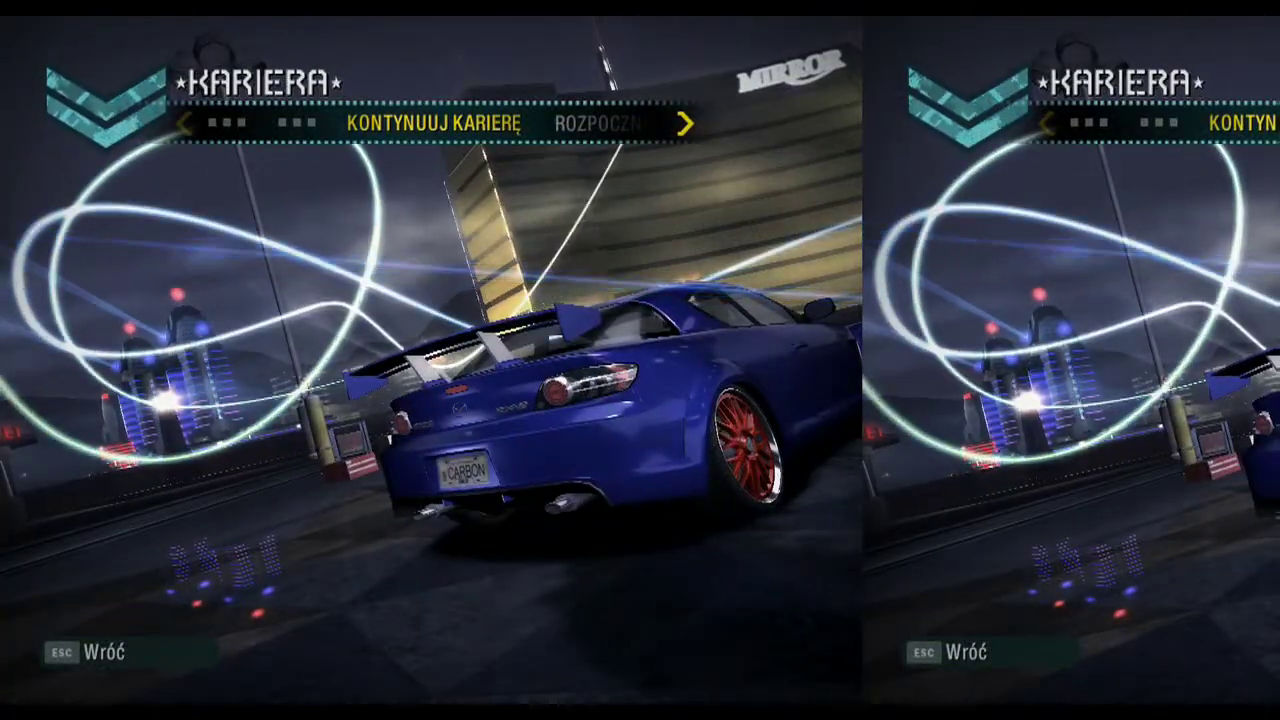
pyautogui.press('Return')
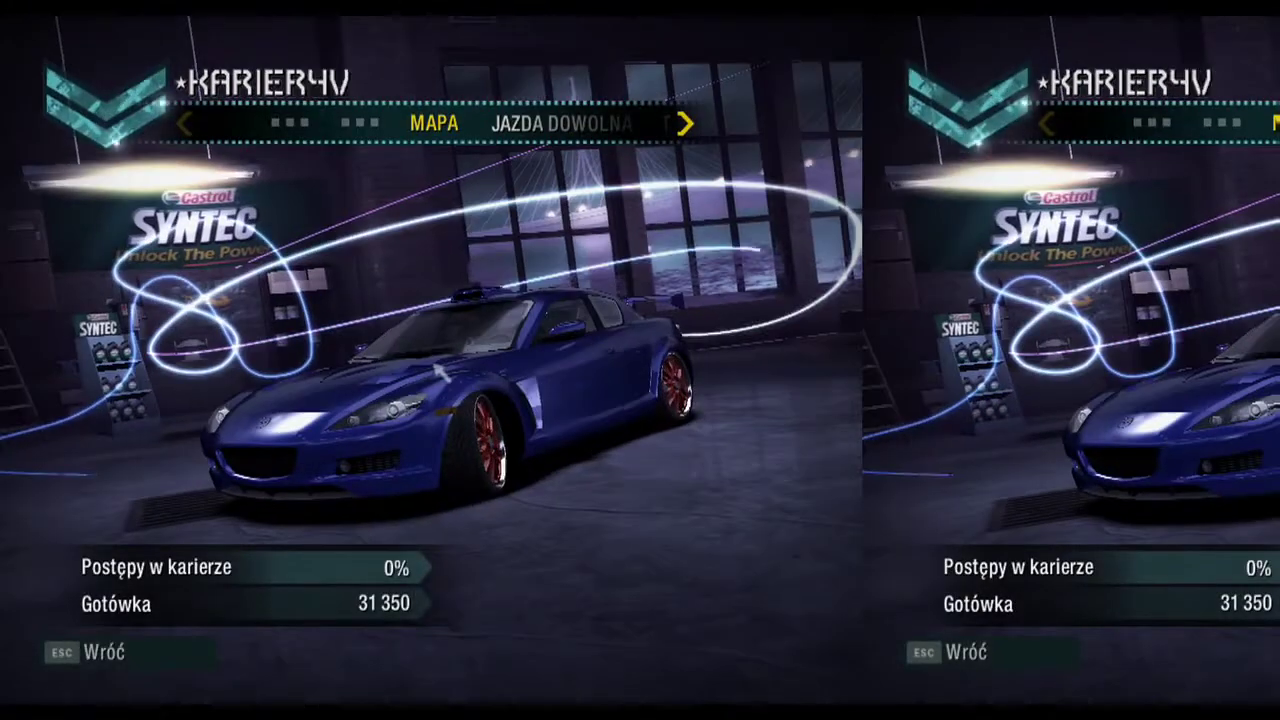
pyautogui.press('Return')
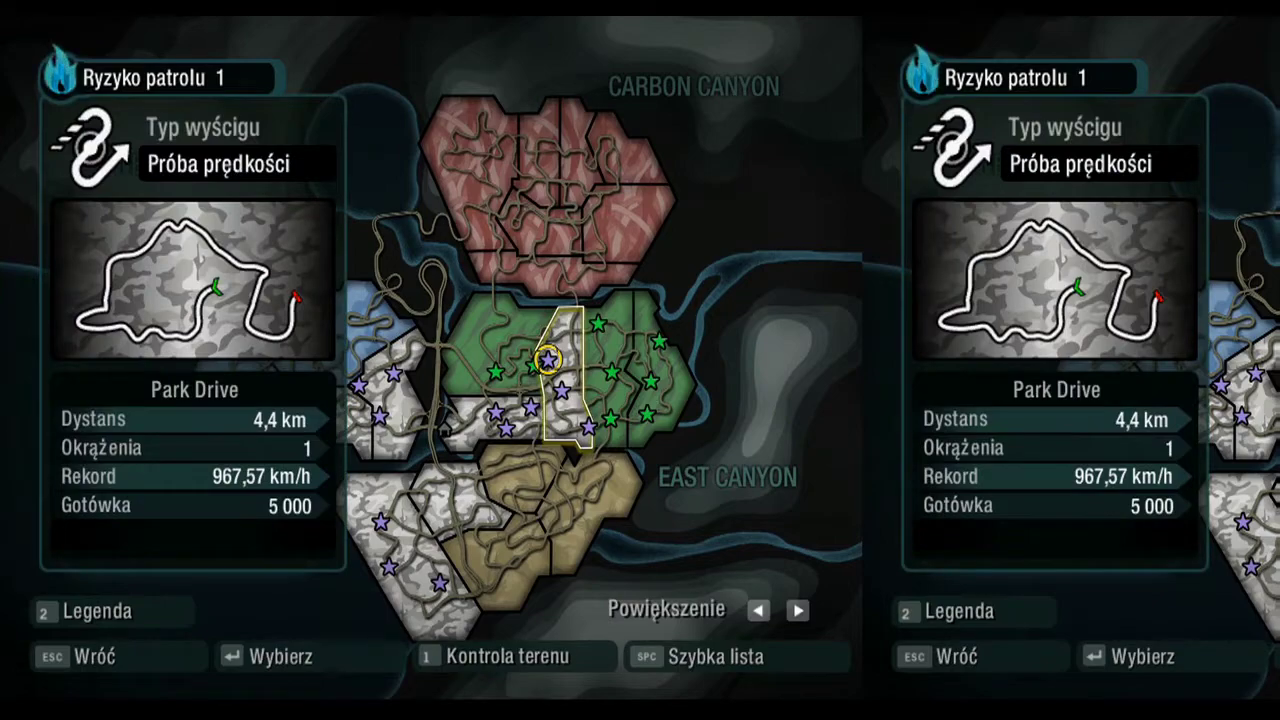
# Choose the Park Drive speed trap race on the map, jump to its location and use nitrous at the start.
pyautogui.moveTo(358, 384)
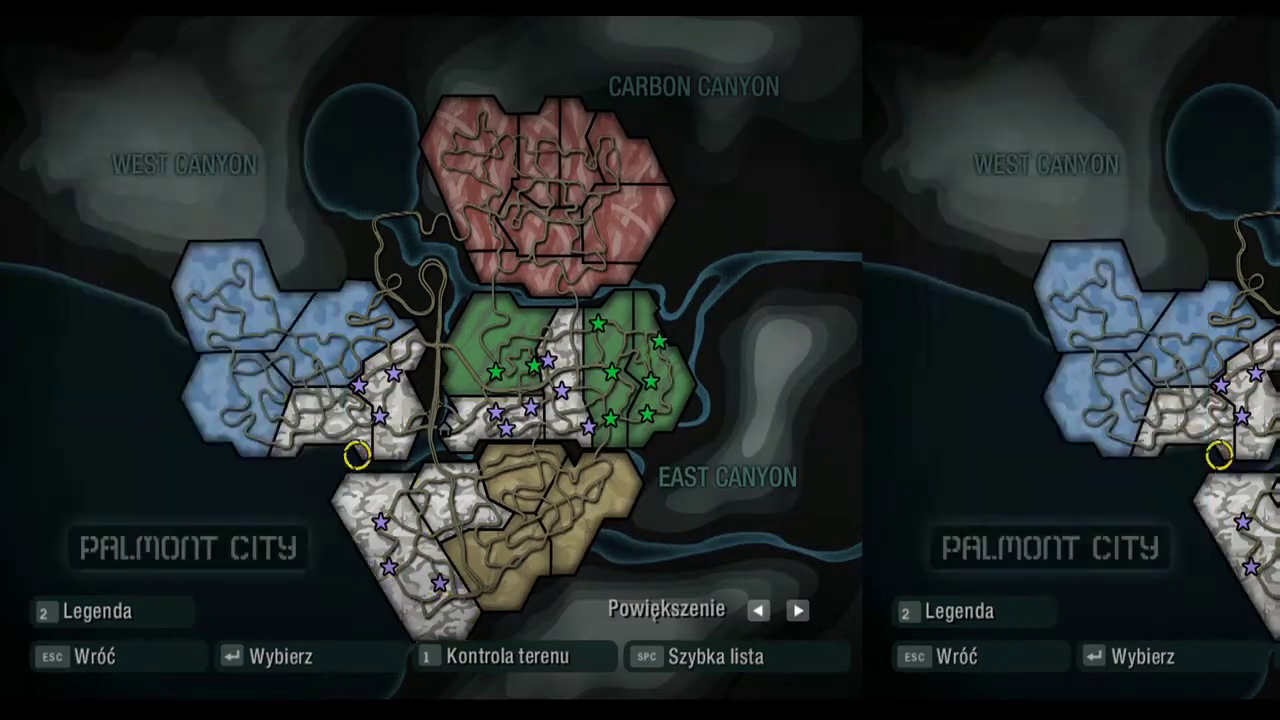
pyautogui.moveTo(380, 415)
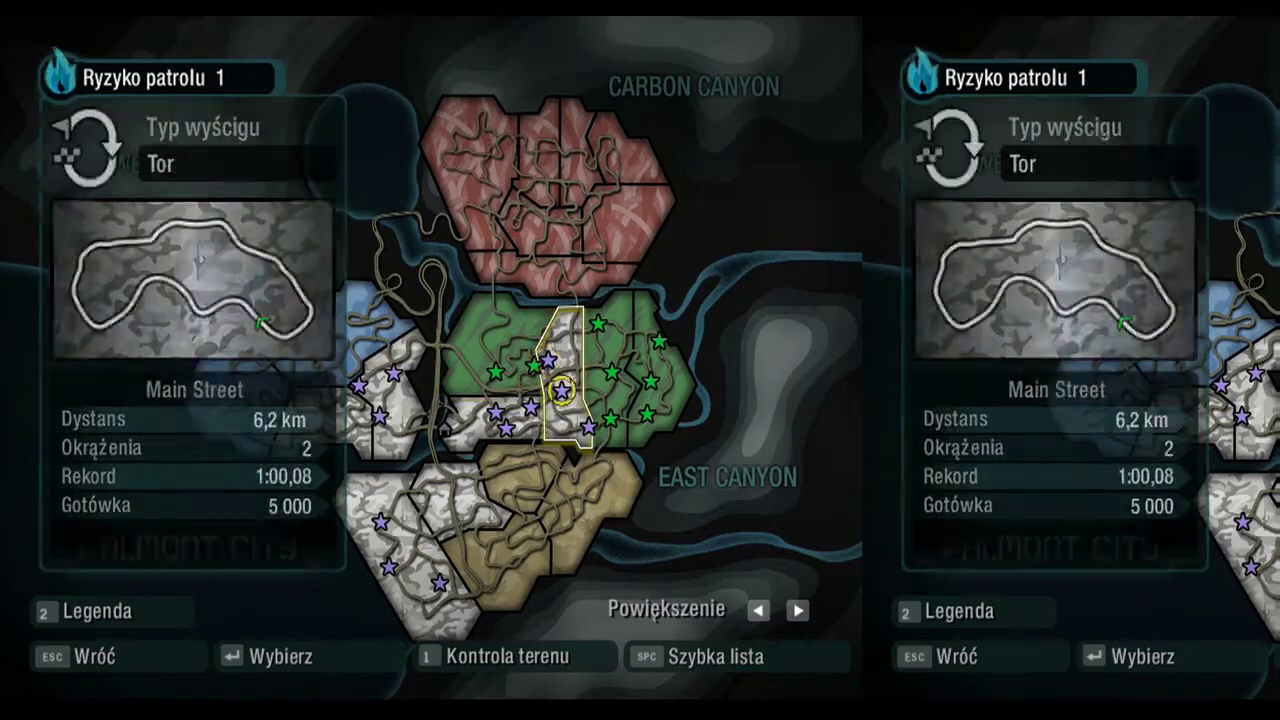
pyautogui.moveTo(597, 322)
pyautogui.moveTo(547, 358)
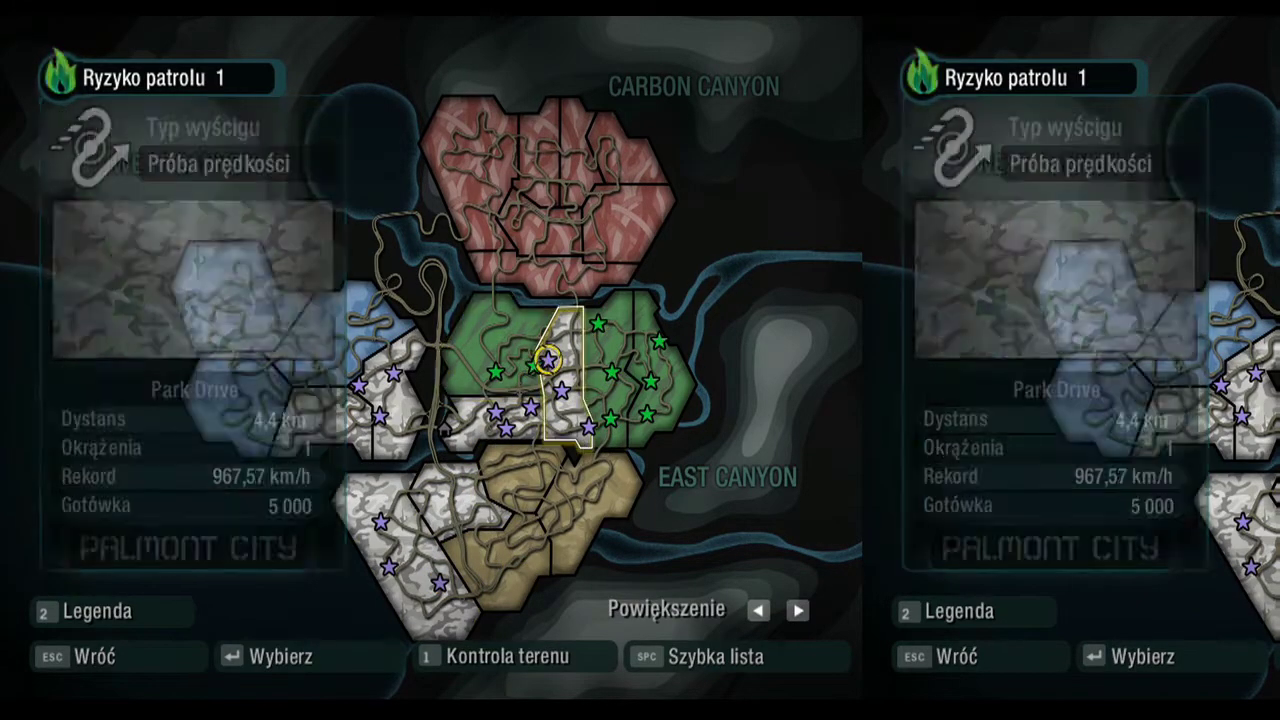
pyautogui.click(547, 358)
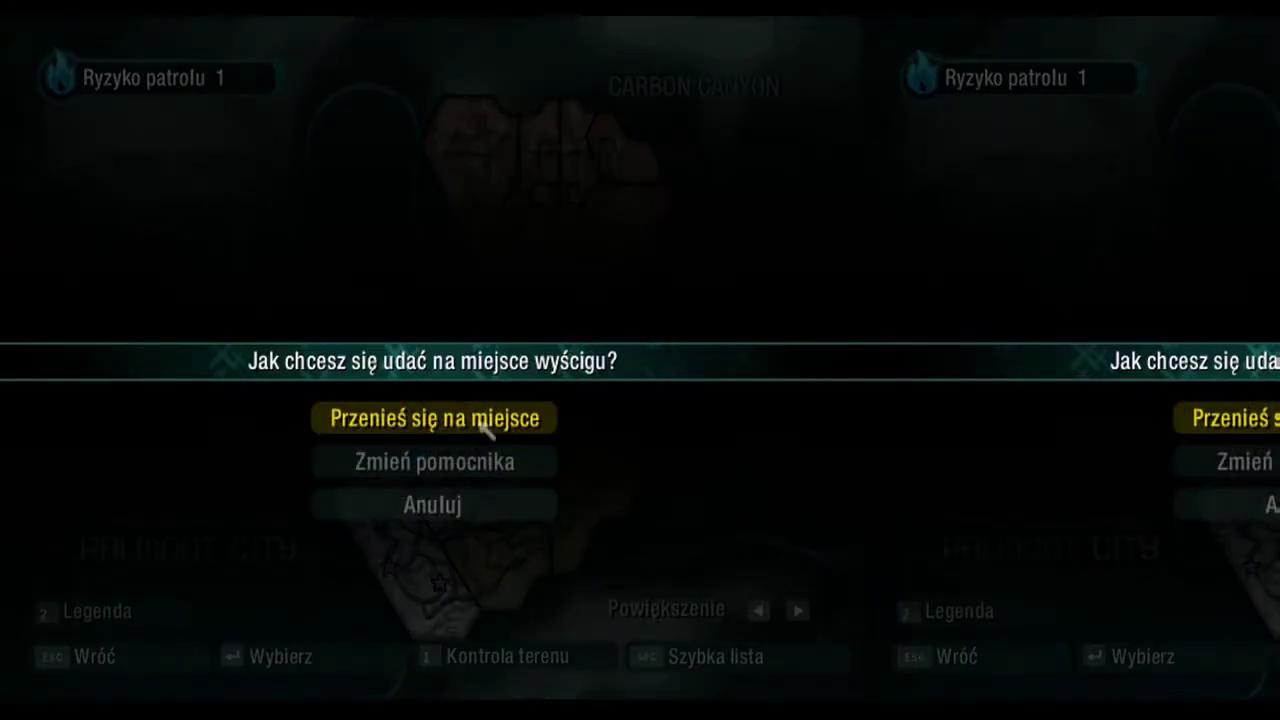
pyautogui.click(481, 422)
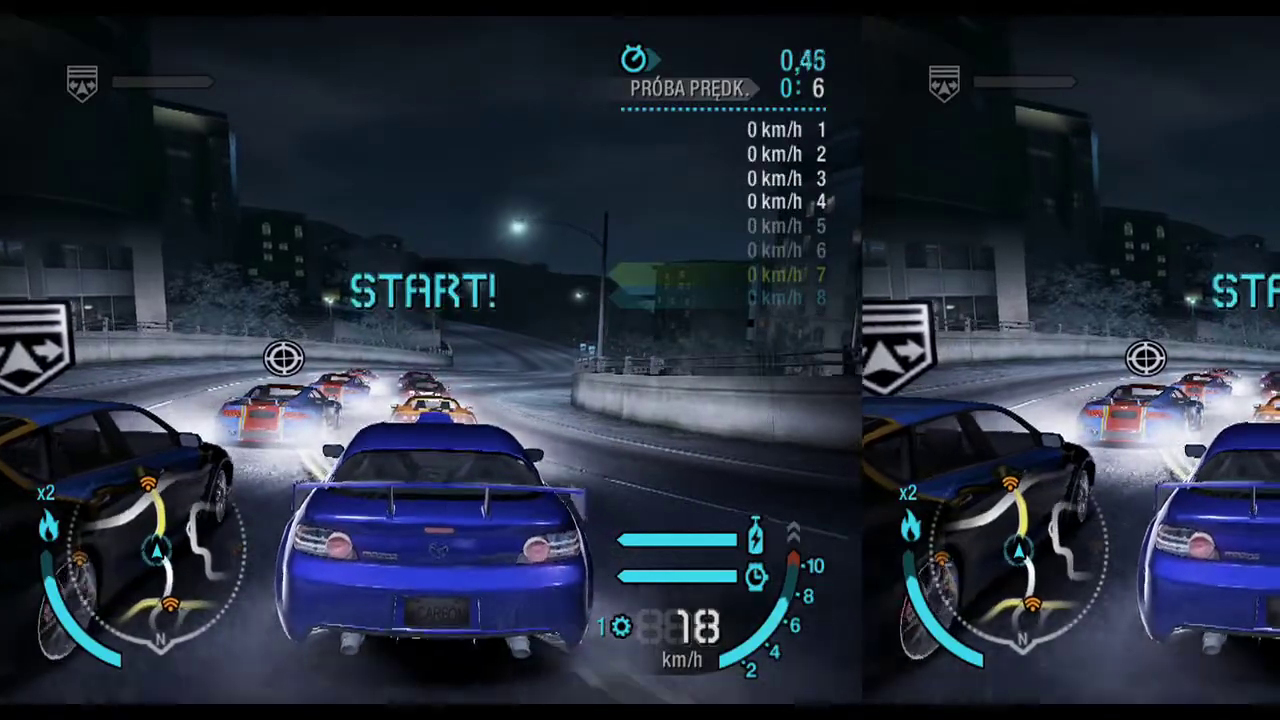
pyautogui.press('alt')
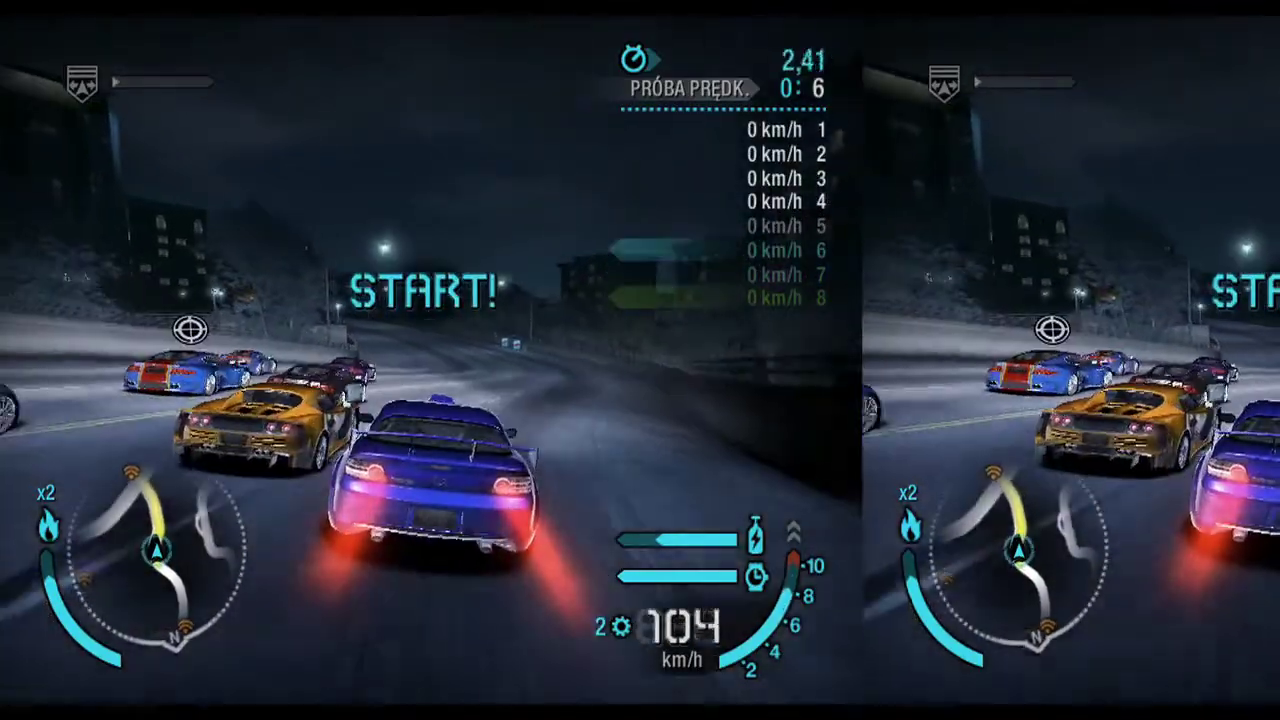